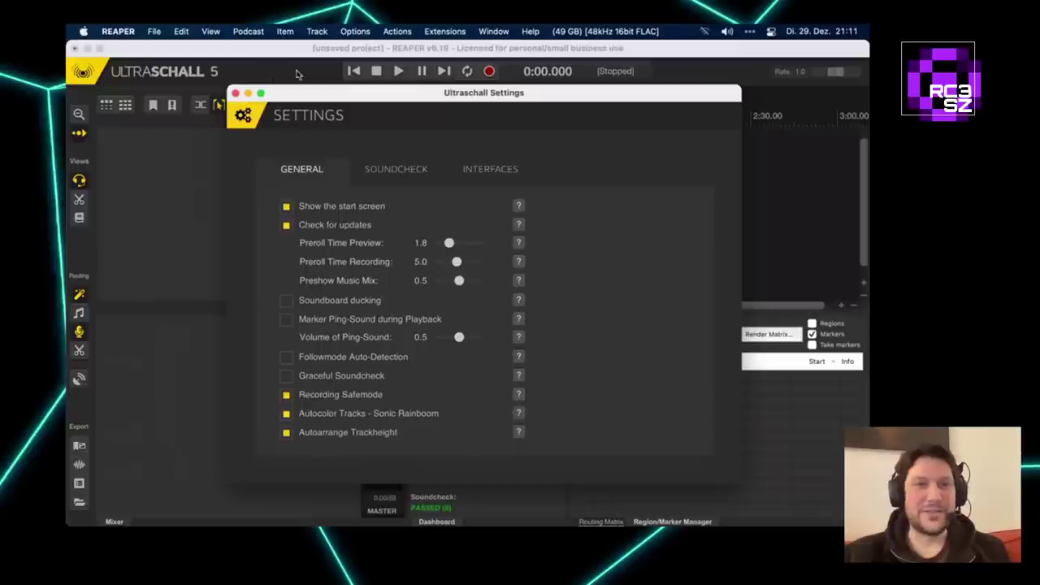
# Close the Ultraschall settings, switch to Keynote and present from the logo slide to the Soundcheck 2 slide.
pyautogui.moveTo(310, 94); pyautogui.dragTo(315, 100)
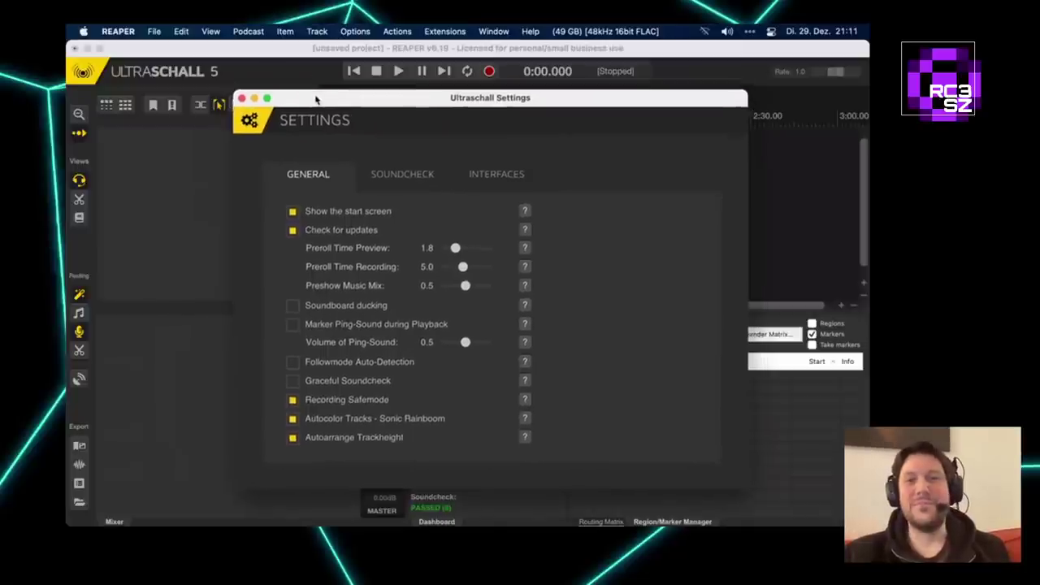
pyautogui.click(242, 98)
pyautogui.press('super+Tab')
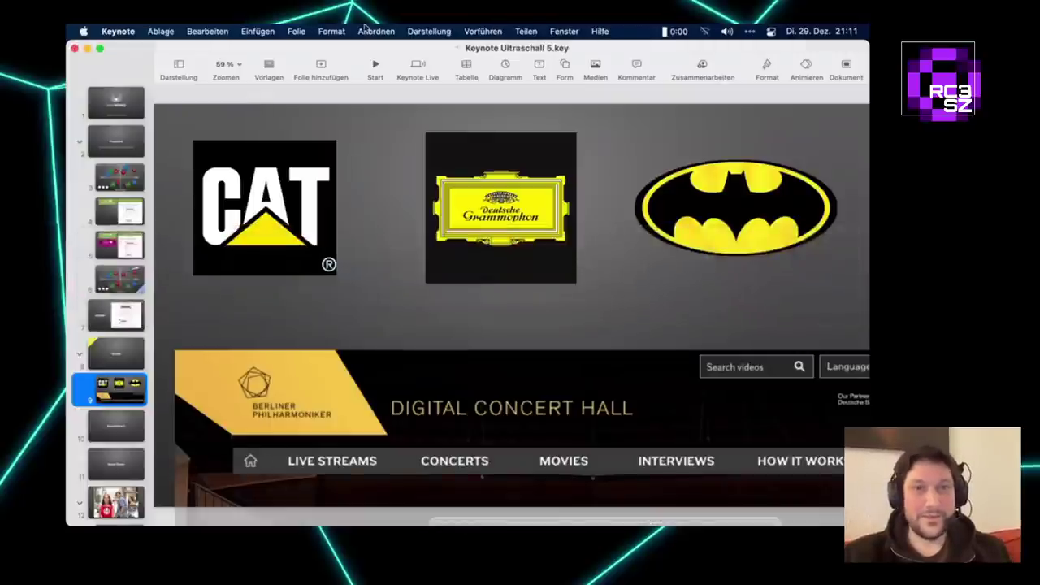
pyautogui.click(375, 66)
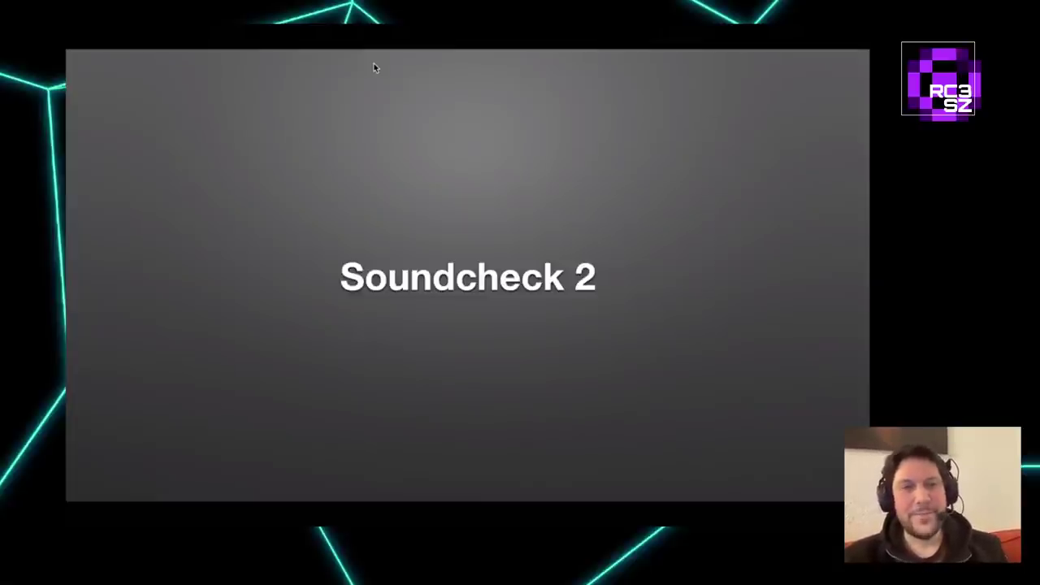
pyautogui.press('Escape')
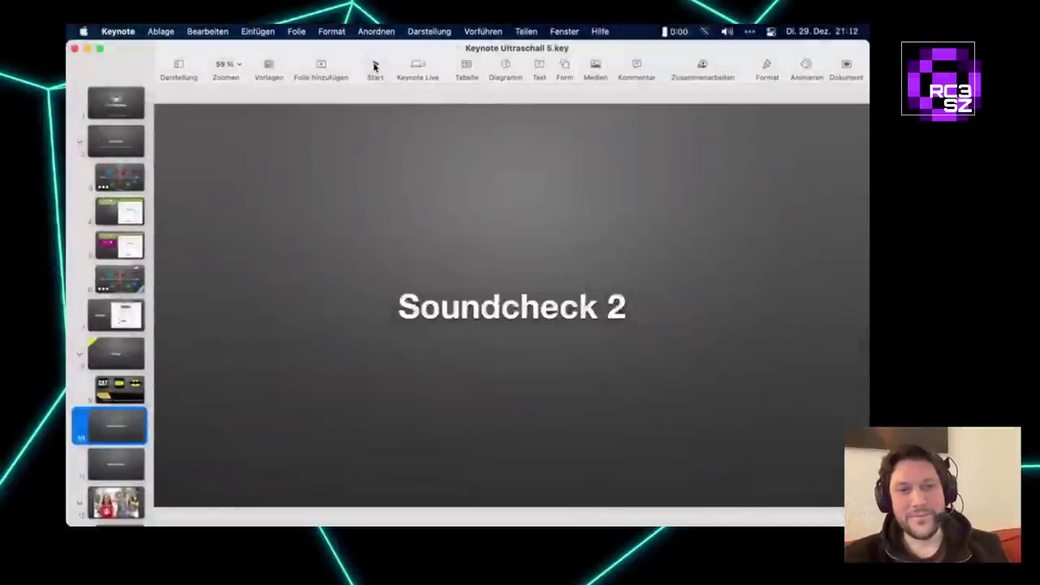
# Switch to REAPER, add a new track and arm it for recording with the sound output muted.
pyautogui.press('super+Tab')
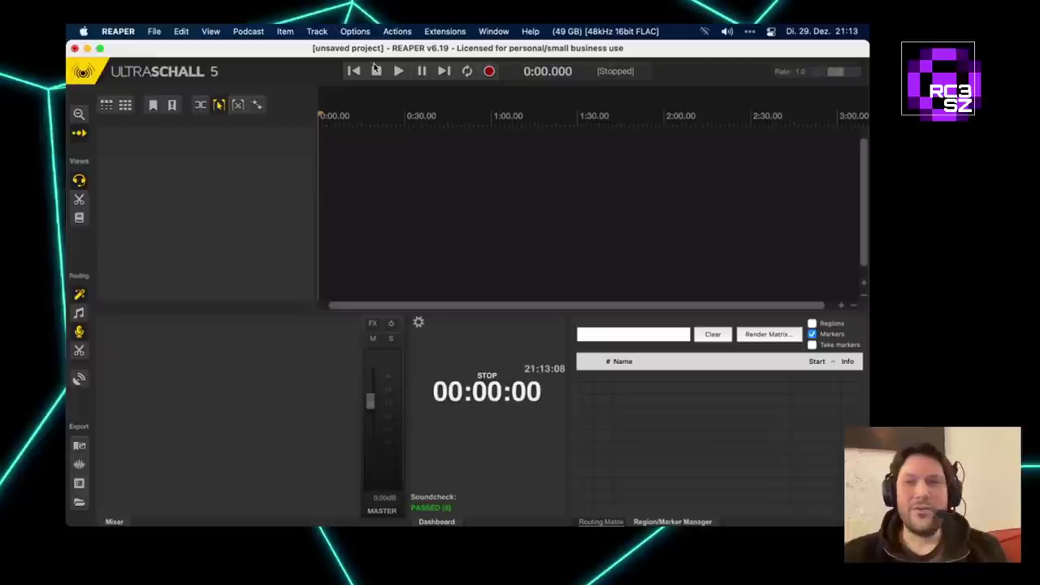
pyautogui.doubleClick(276, 151)
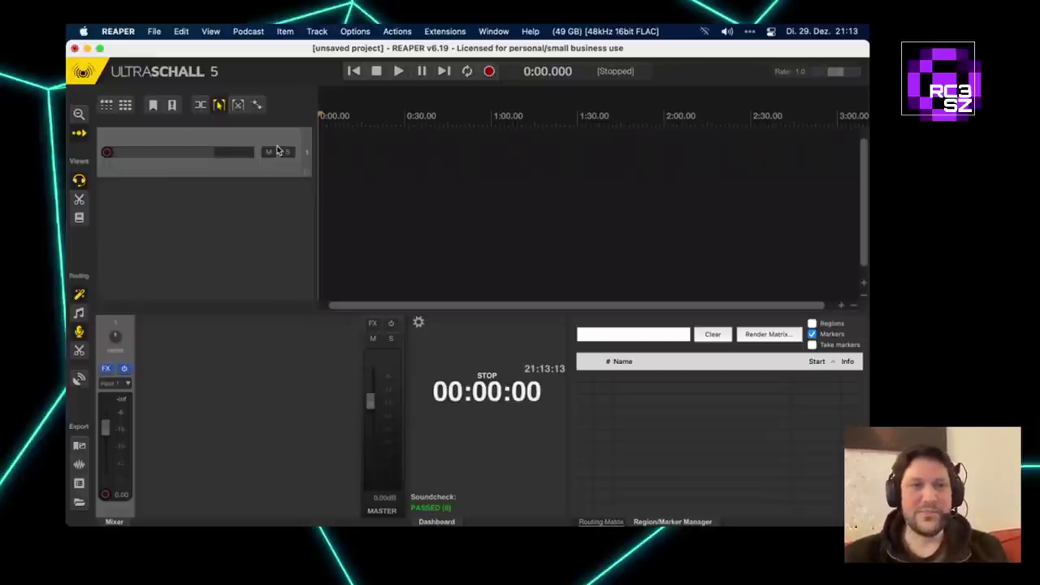
pyautogui.click(106, 162)
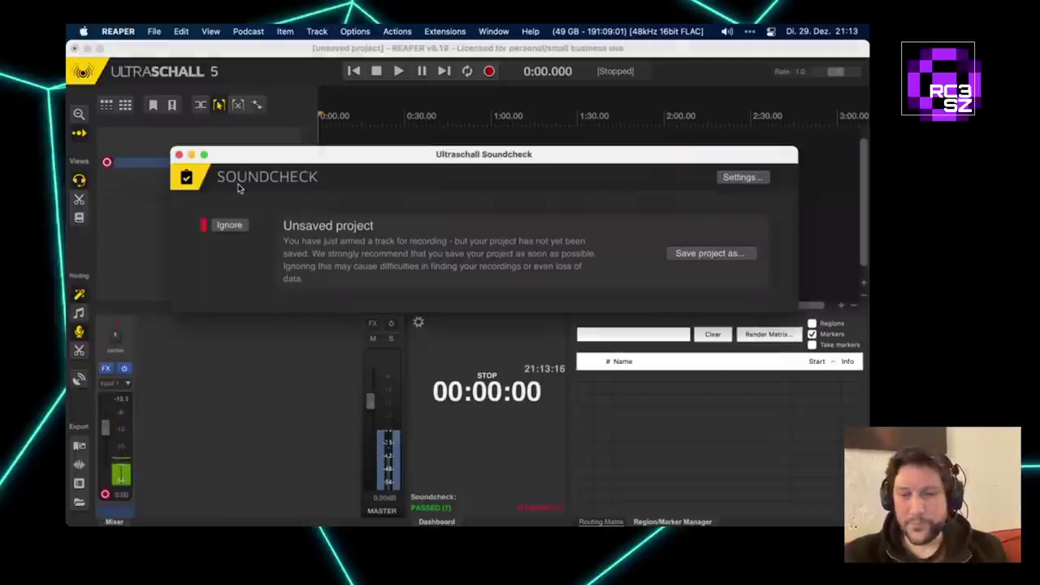
pyautogui.press('XF86AudioMute')
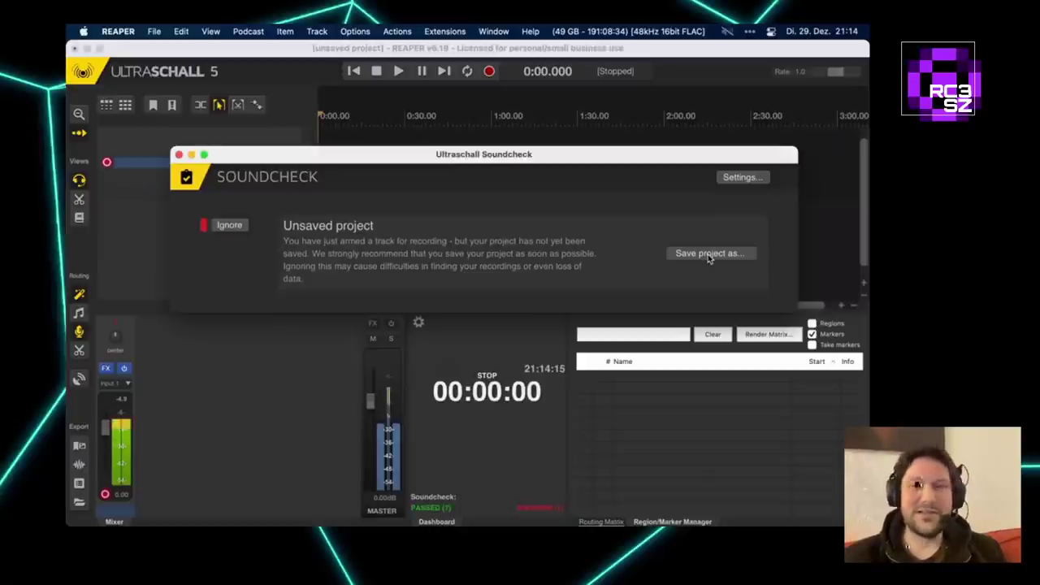
# Review the available checks in the Soundcheck settings and move the Soundcheck window clear of the dashboard status.
pyautogui.click(740, 177)
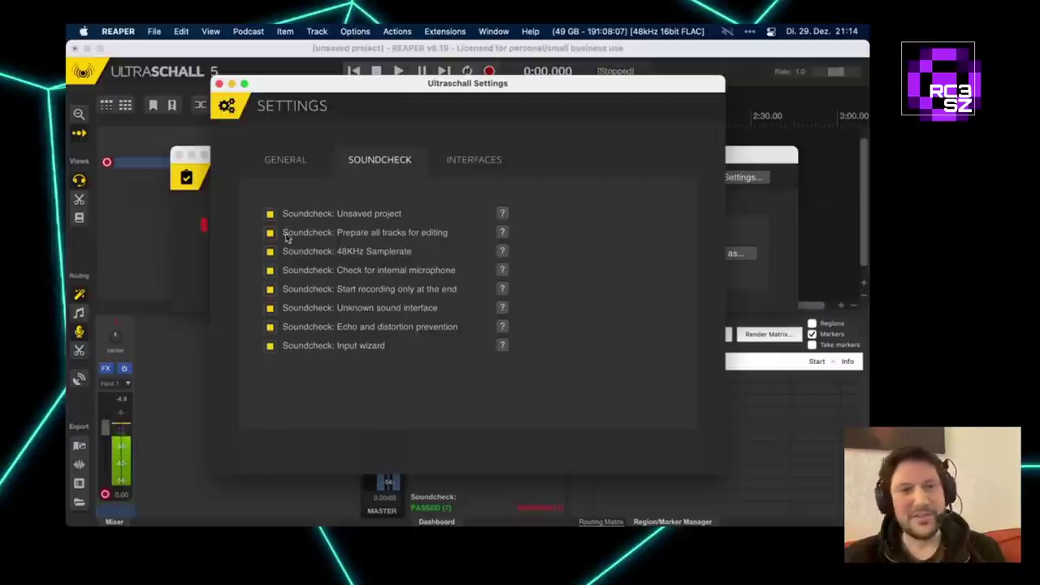
pyautogui.click(219, 84)
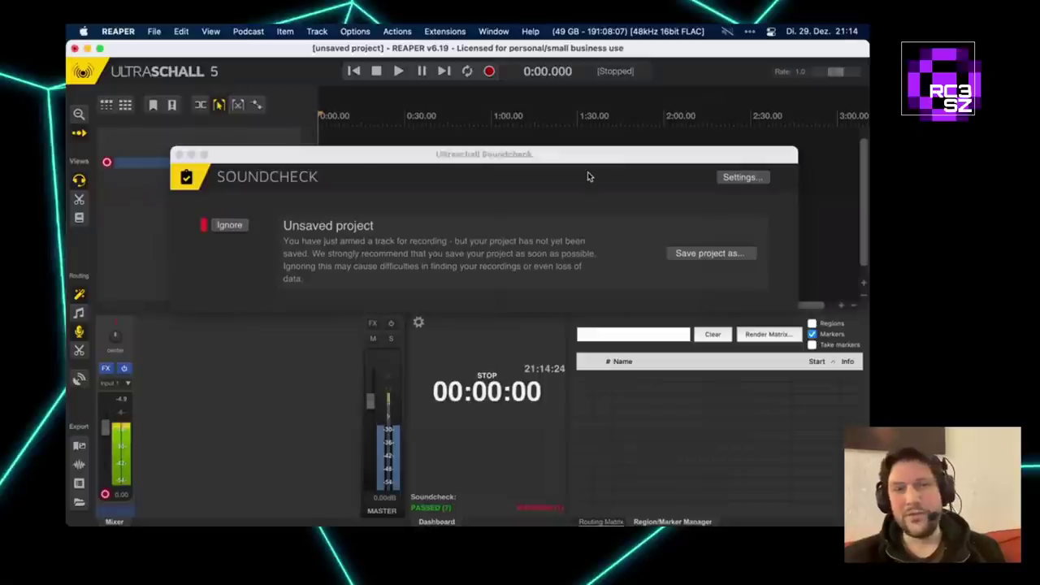
pyautogui.moveTo(561, 152); pyautogui.dragTo(560, 132)
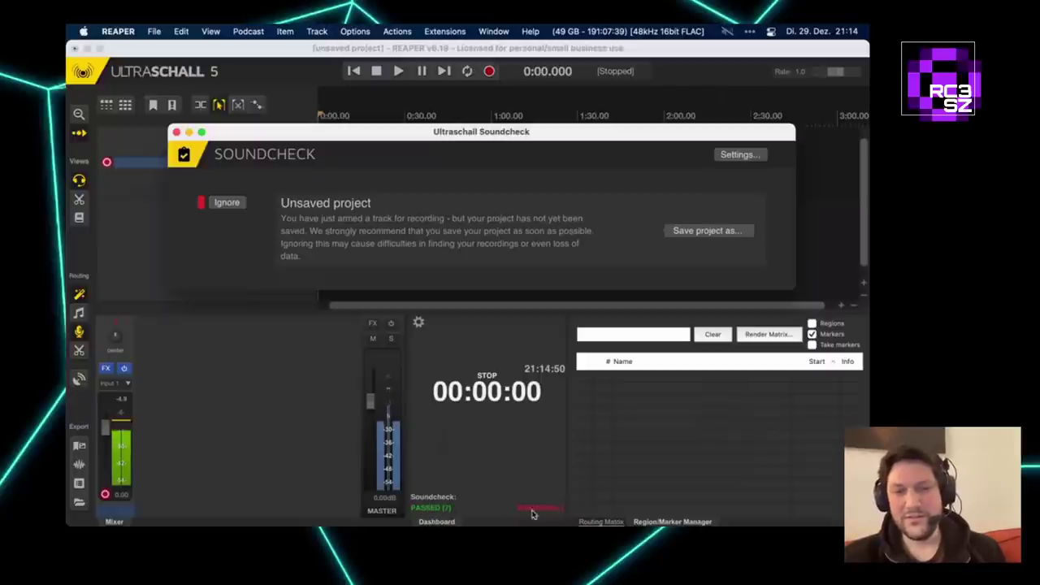
# Ignore the Unsaved project warning and close the Soundcheck window.
pyautogui.click(226, 202)
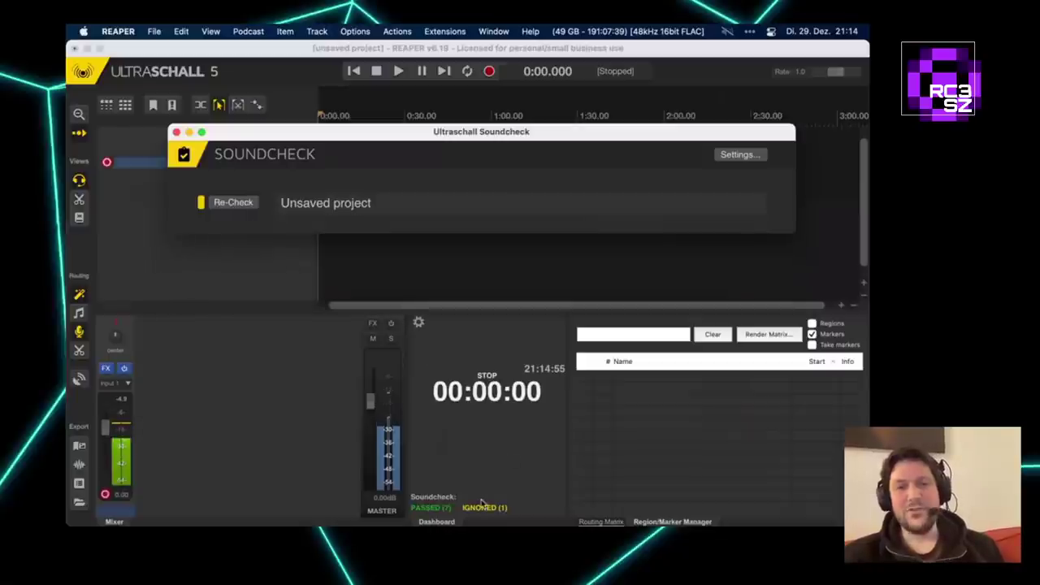
pyautogui.click(177, 133)
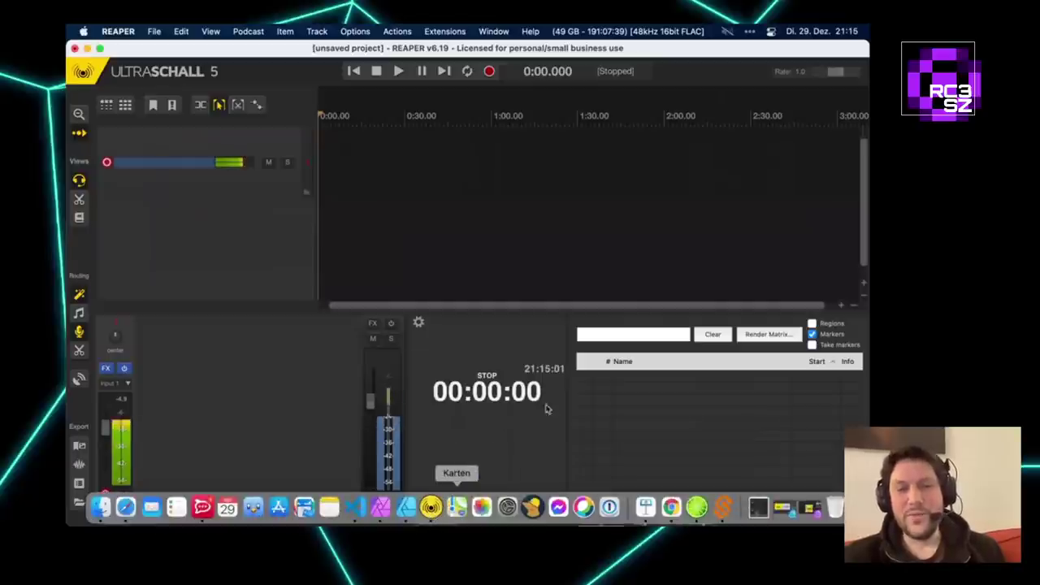
pyautogui.click(544, 271)
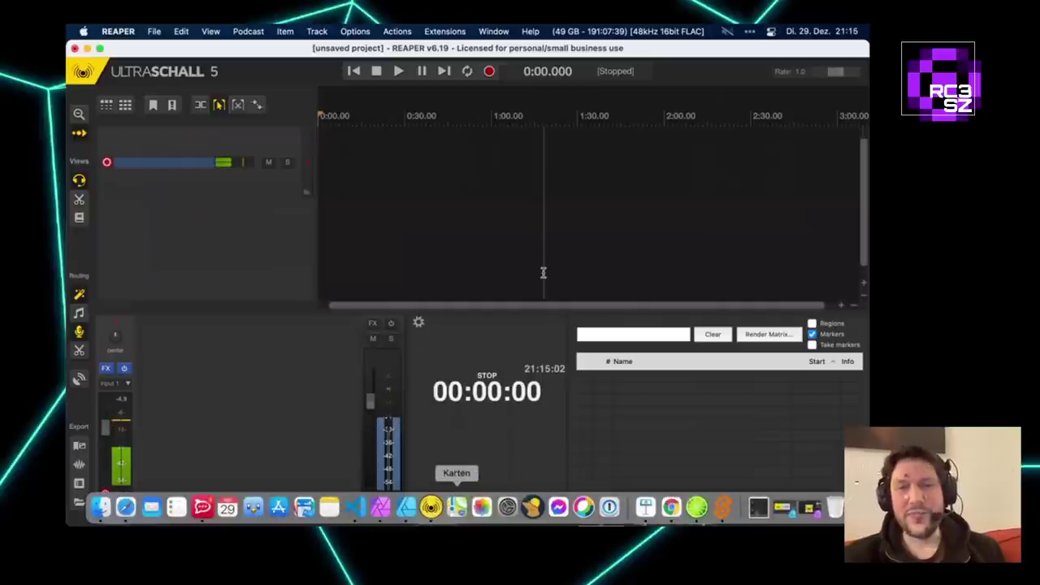
pyautogui.click(468, 253)
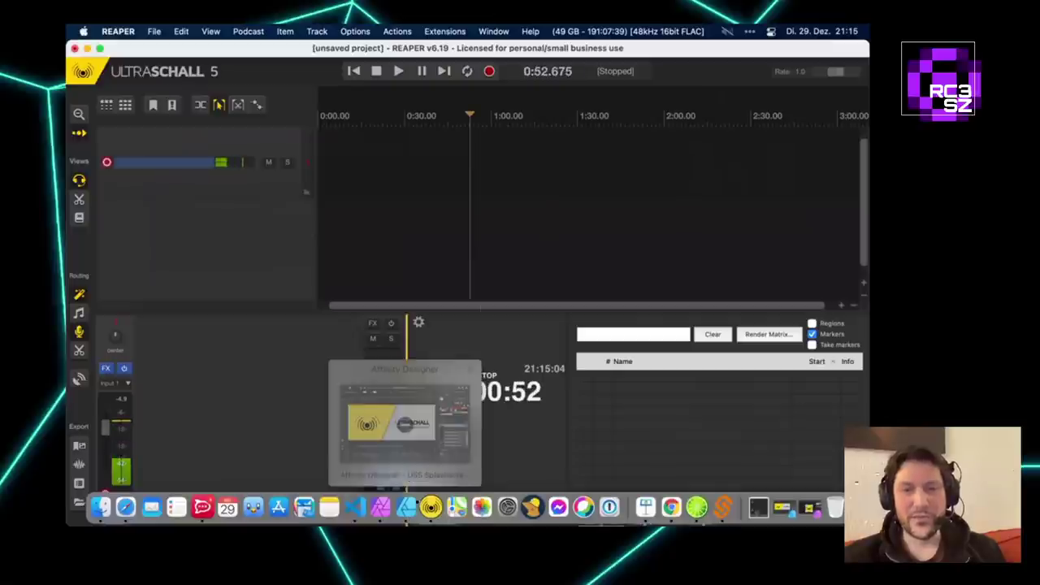
pyautogui.click(519, 267)
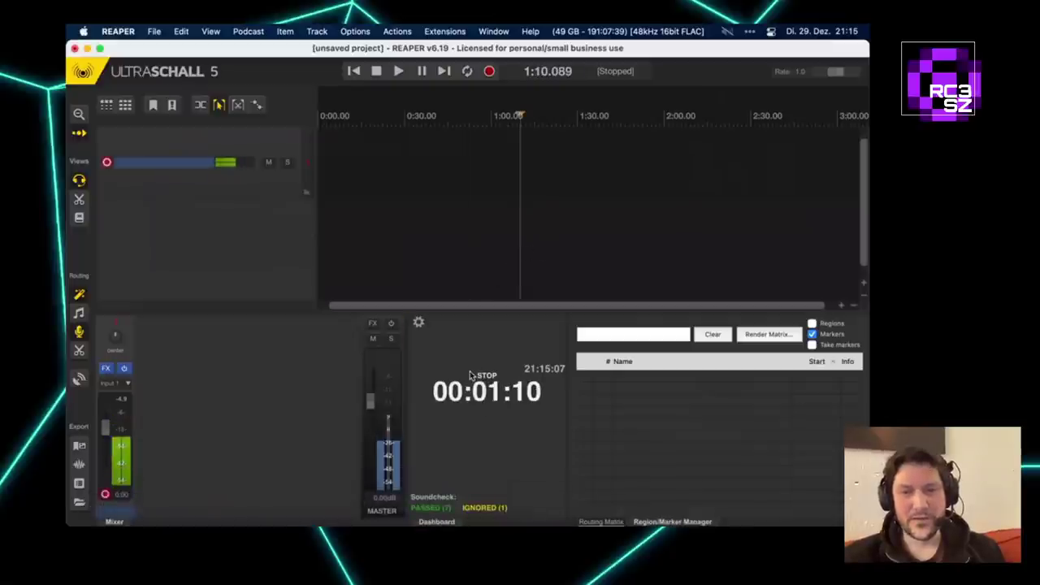
# Re-check the ignored Unsaved project warning and resolve it by saving the project as test2.
pyautogui.click(485, 507)
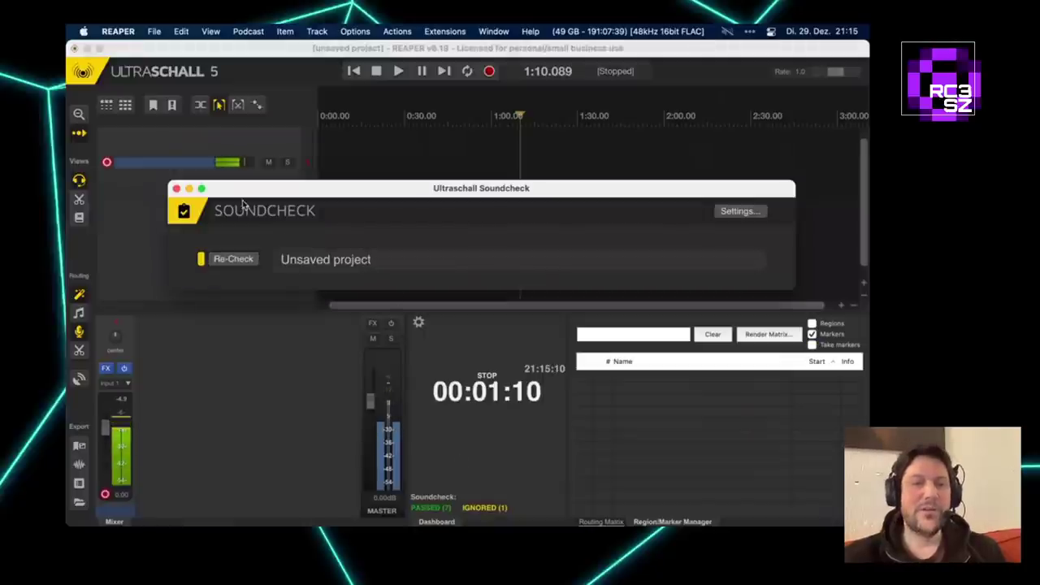
pyautogui.click(239, 262)
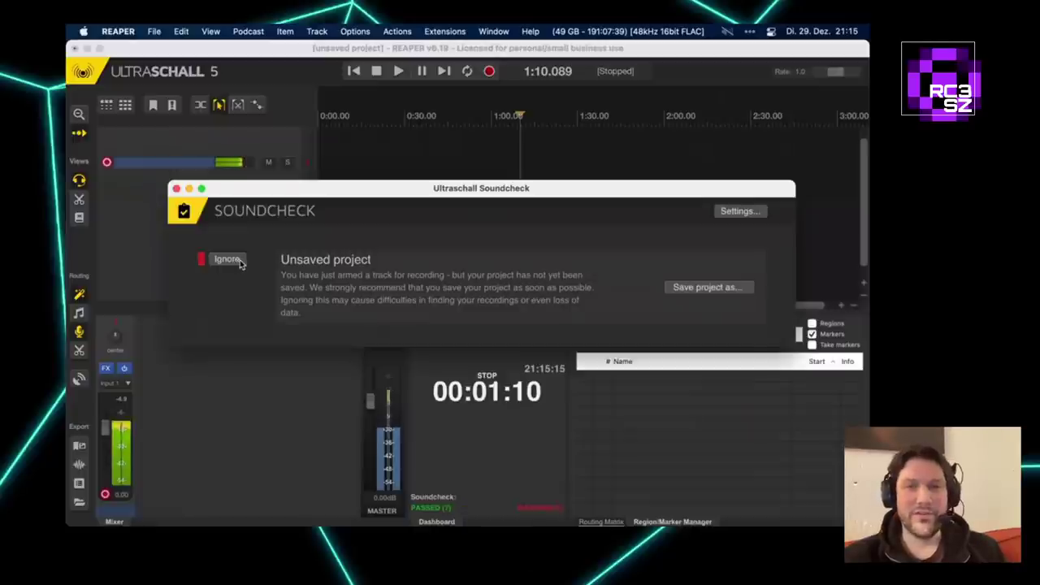
pyautogui.click(705, 287)
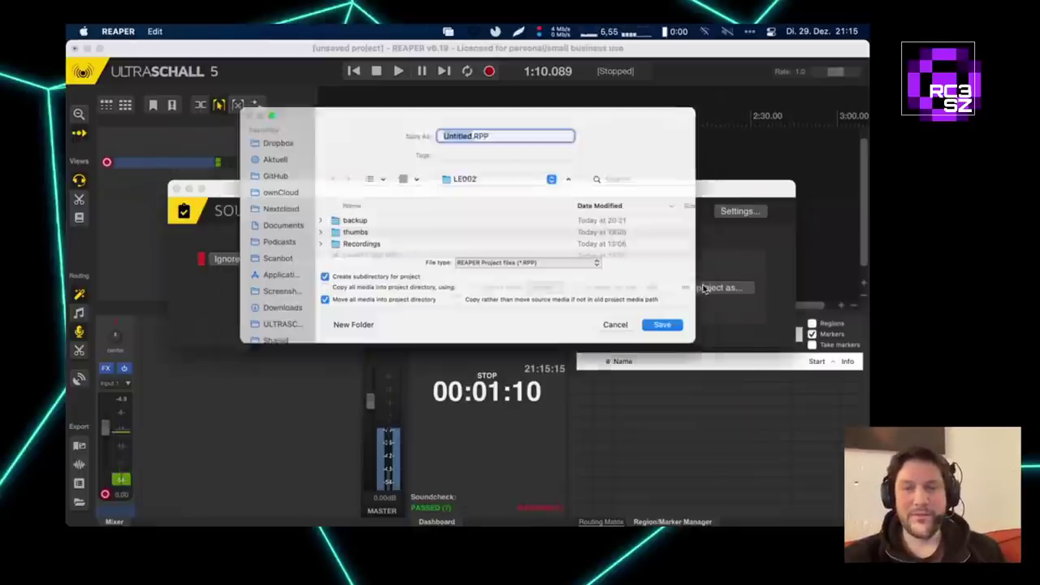
pyautogui.write('test2')
pyautogui.press('Return')
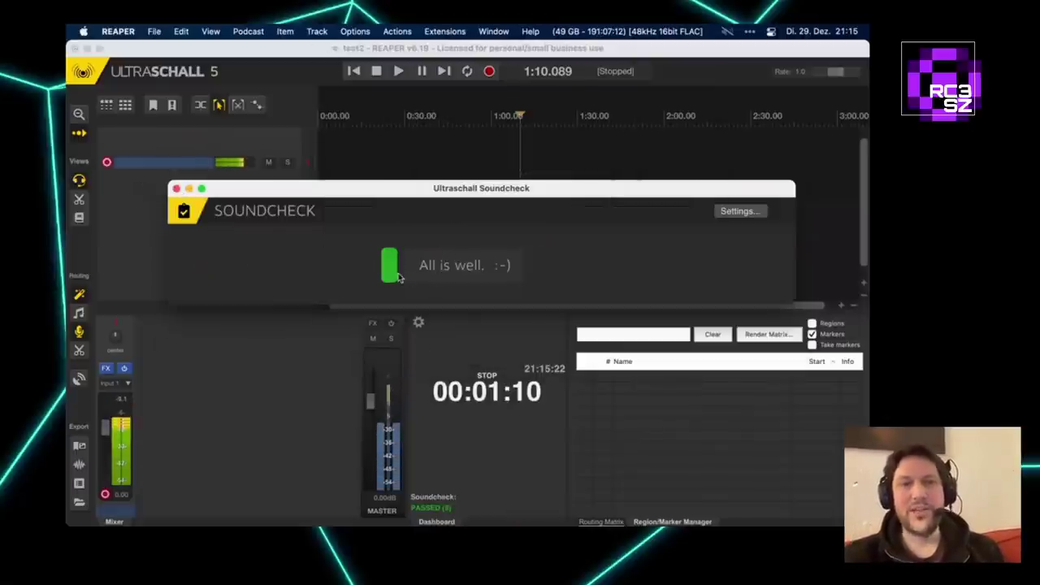
pyautogui.click(175, 187)
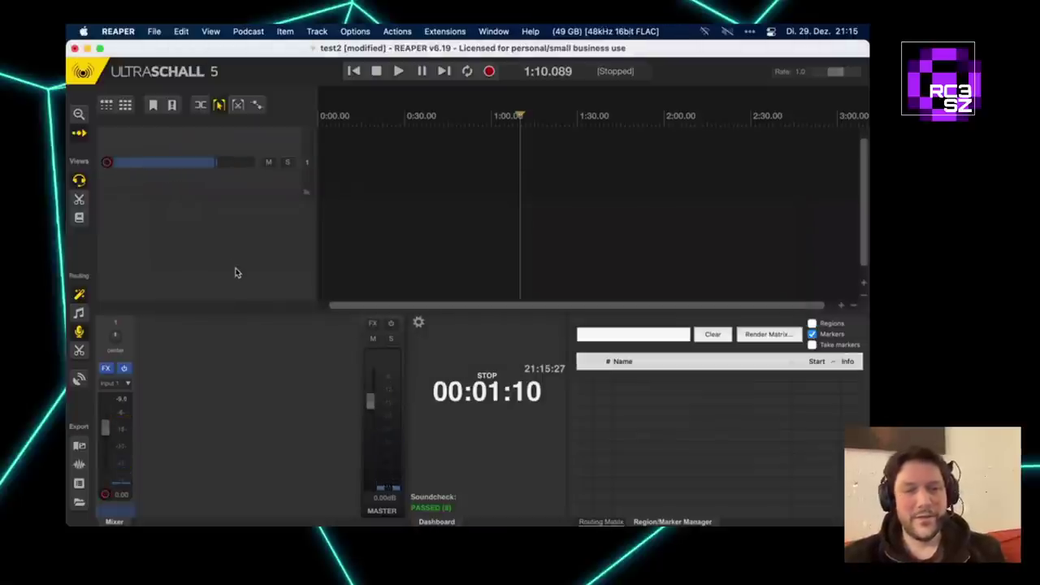
# Enable Graceful Soundcheck in the general Ultraschall settings and close the settings window.
pyautogui.press('super+Tab')
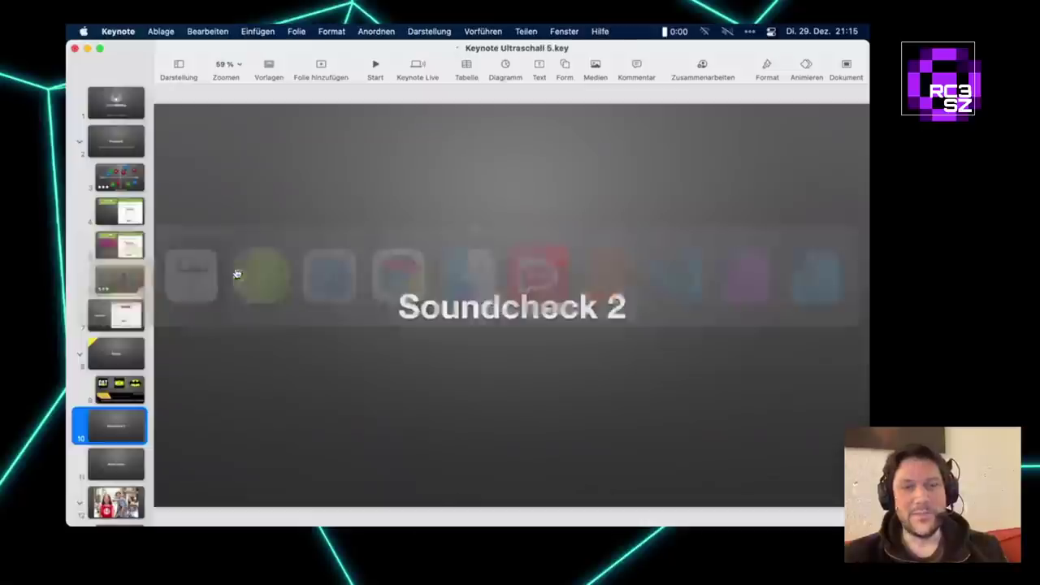
pyautogui.press('super+Tab')
pyautogui.click(459, 245)
pyautogui.press('super+comma')
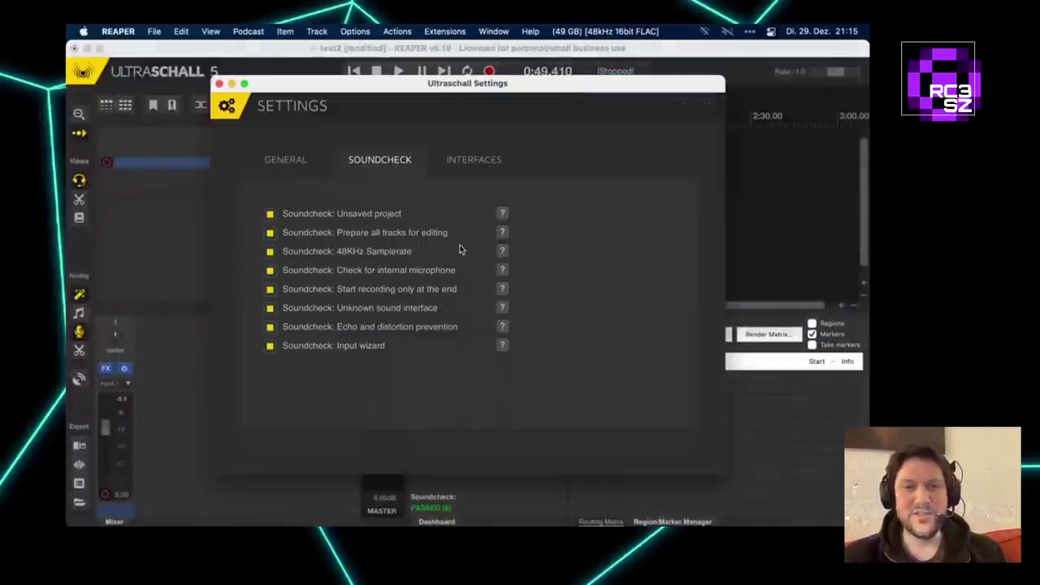
pyautogui.click(287, 160)
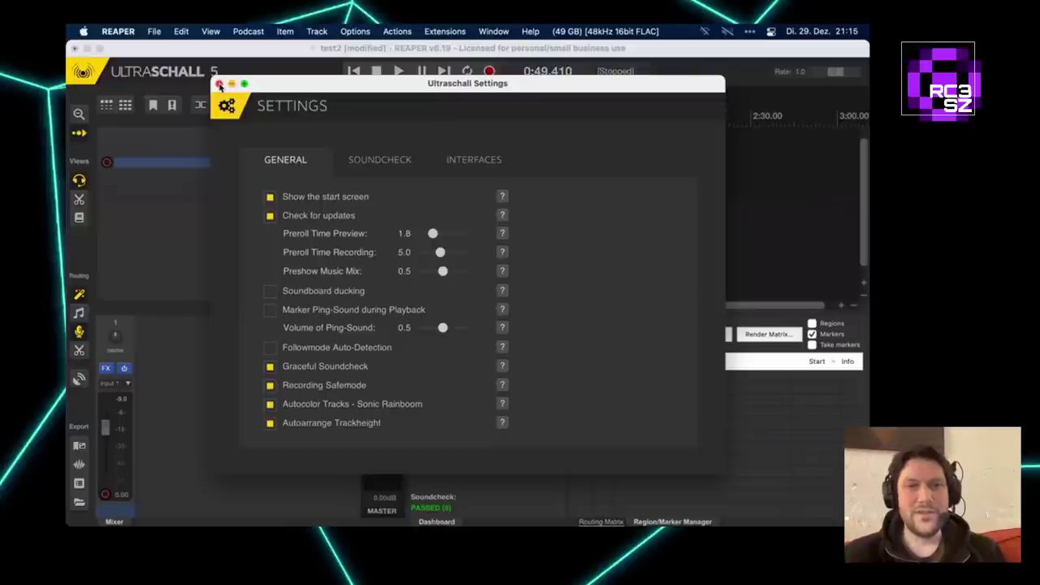
pyautogui.click(219, 85)
# Add a second track, arm both tracks for recording and ignore the resulting Input wizard warning.
pyautogui.doubleClick(207, 218)
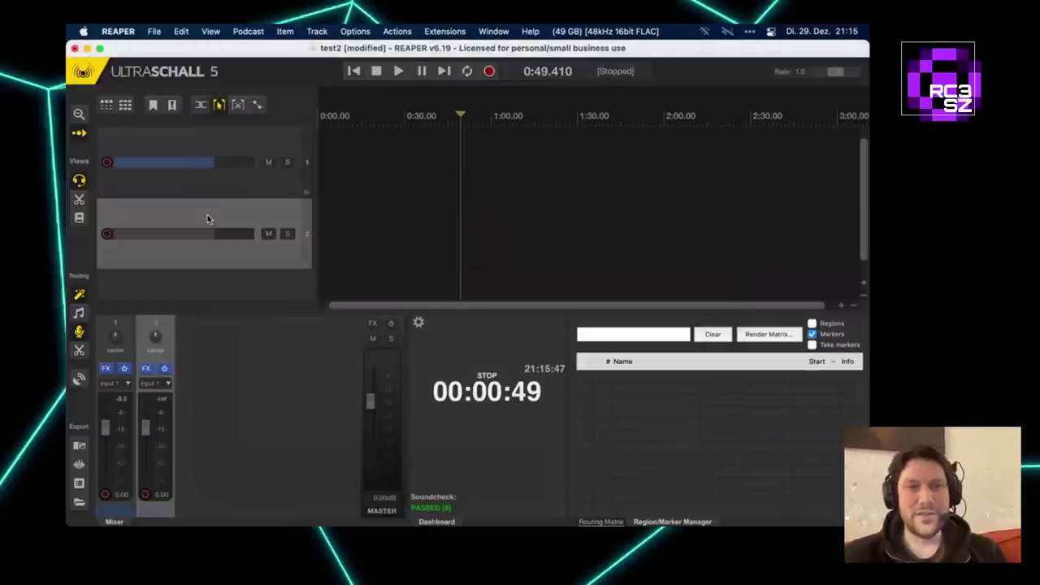
pyautogui.click(107, 203)
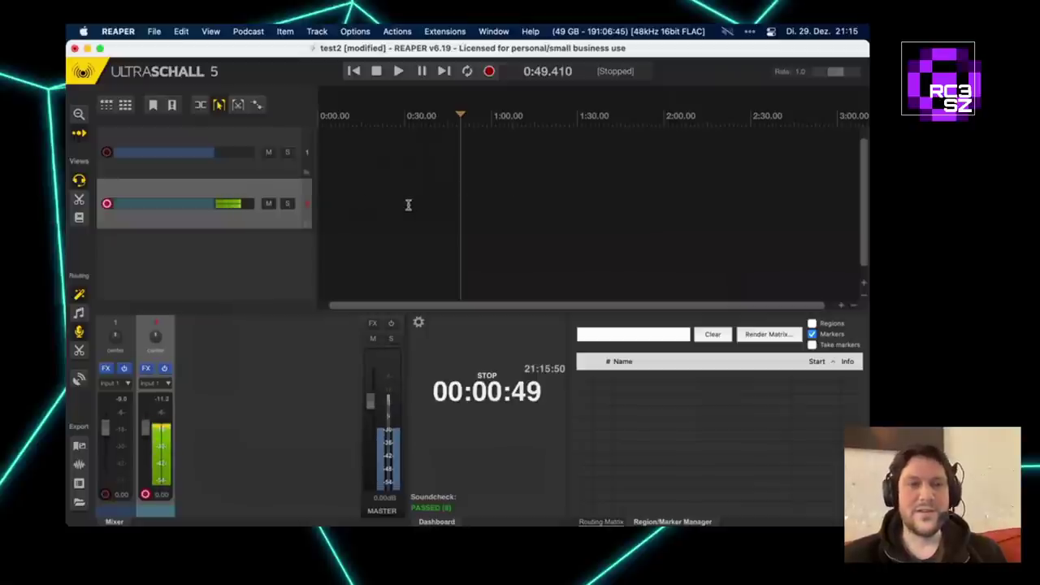
pyautogui.click(108, 153)
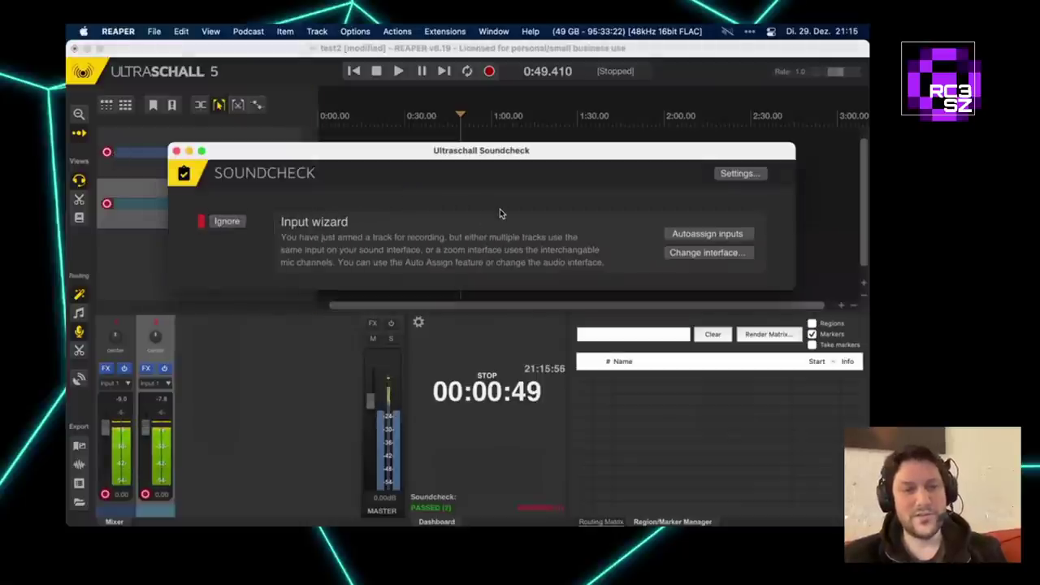
pyautogui.press('Escape')
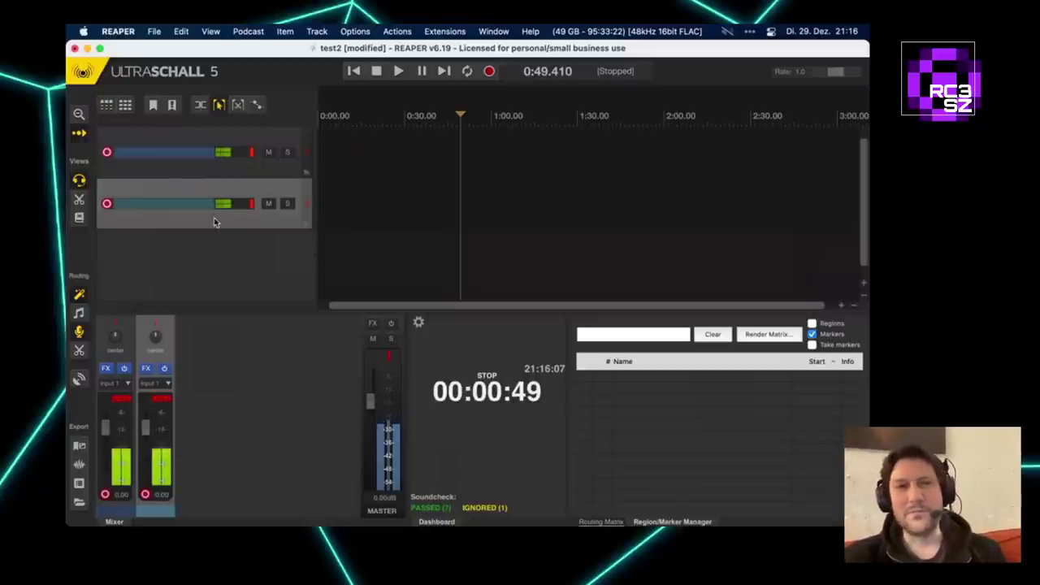
# Disarm both tracks, clear their clipped peak indicators and return the play cursor to the project start.
pyautogui.click(107, 153)
pyautogui.click(107, 203)
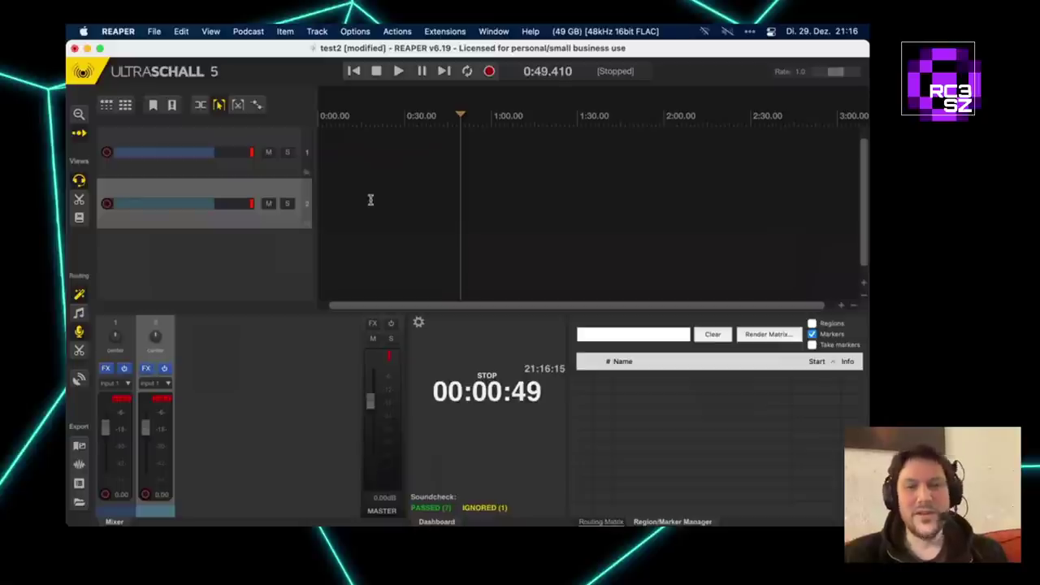
pyautogui.click(163, 398)
pyautogui.click(128, 401)
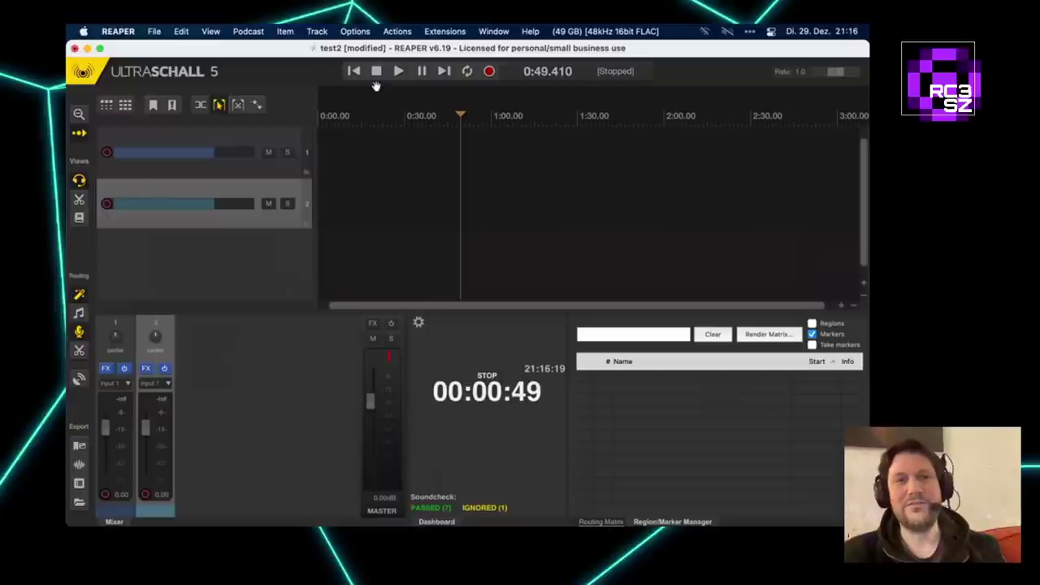
pyautogui.click(354, 73)
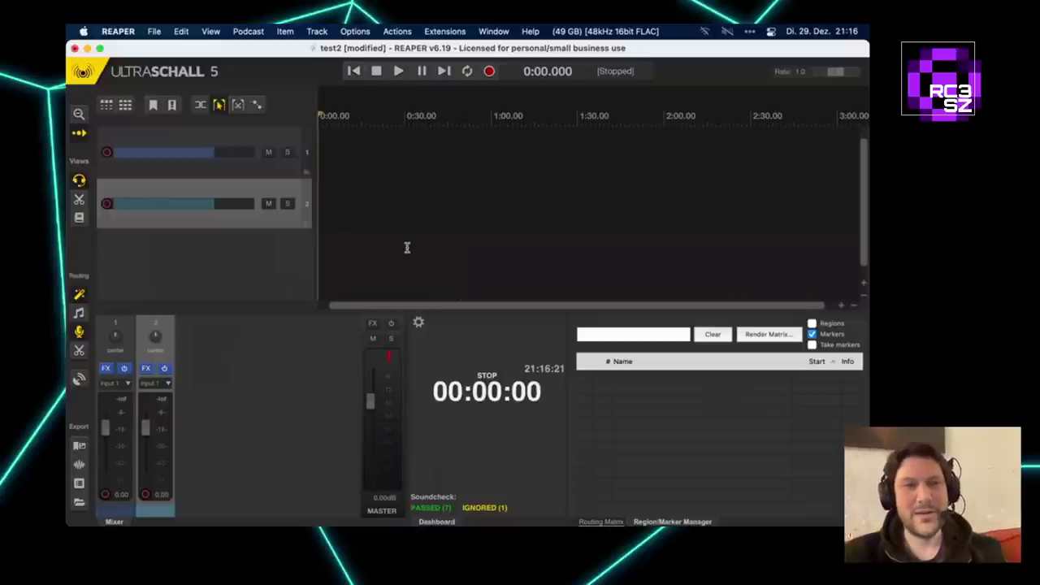
# Show the Smart Tracks slide in Keynote, and return to REAPER to add a third track.
pyautogui.press('super+Tab')
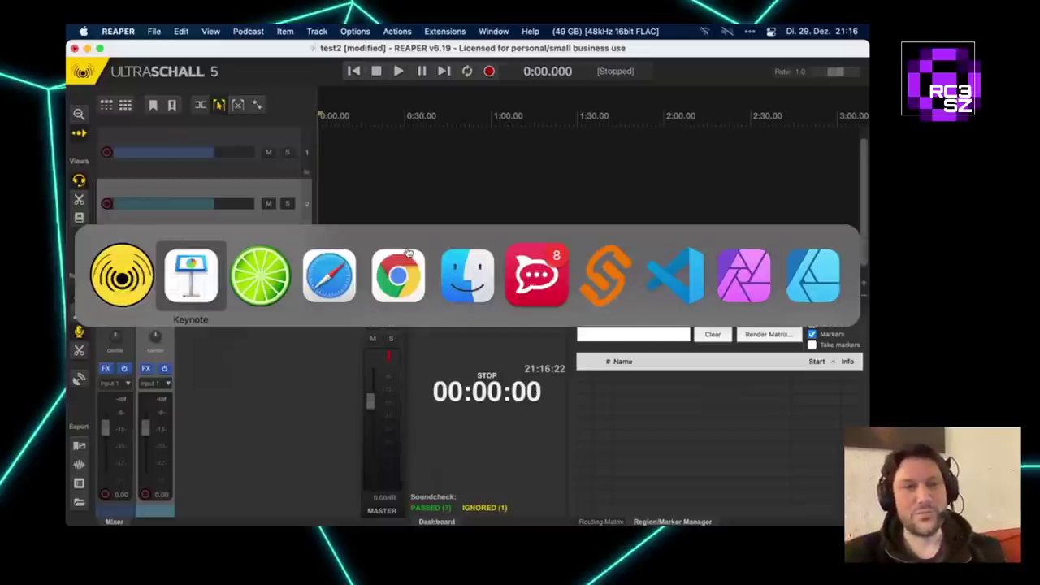
pyautogui.press('Down')
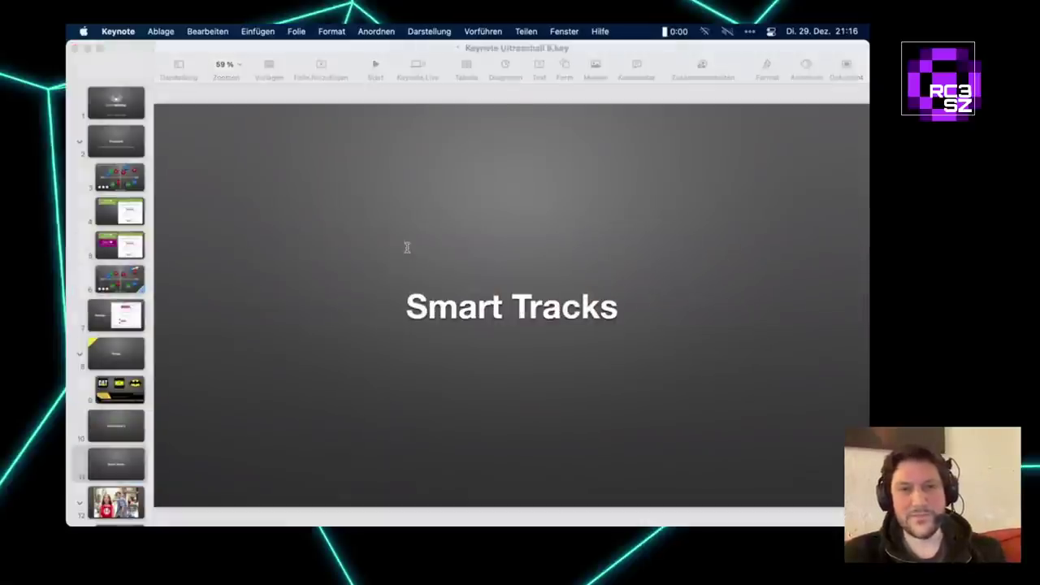
pyautogui.press('super+Tab')
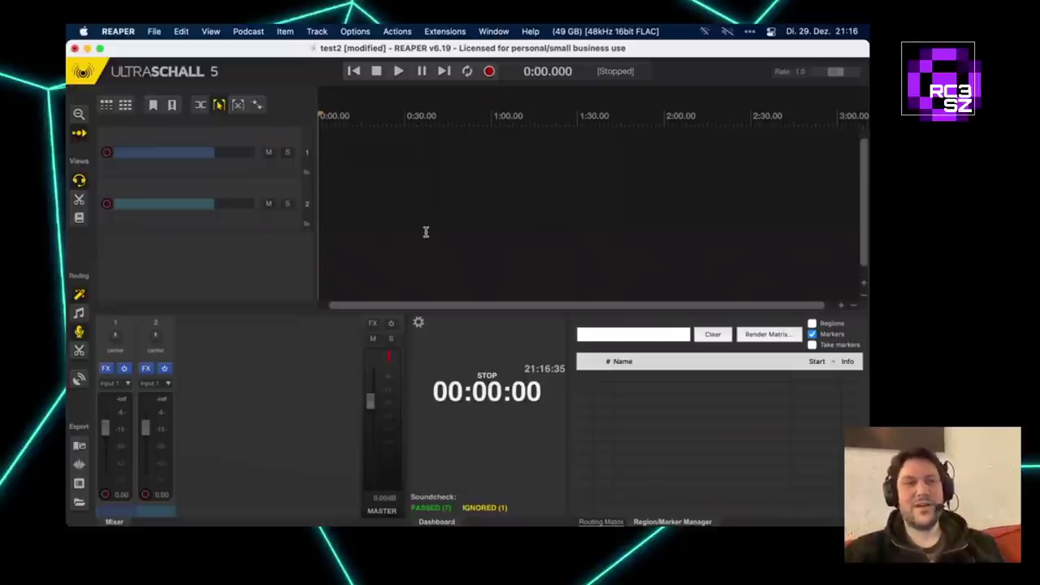
pyautogui.doubleClick(222, 251)
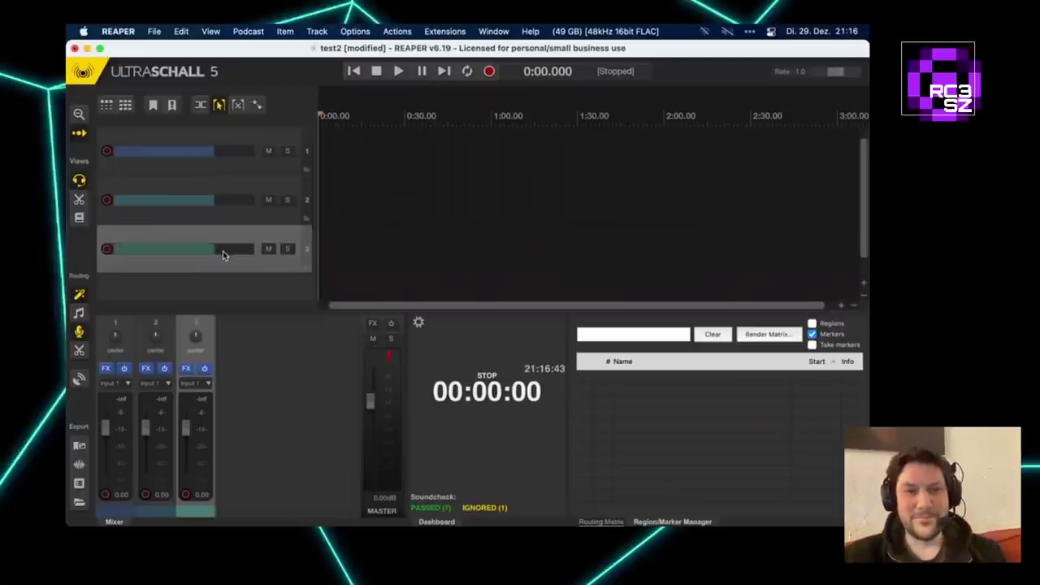
# Clear the track selection, dismiss the incoming notification and add a fourth track below the existing ones.
pyautogui.click(230, 297)
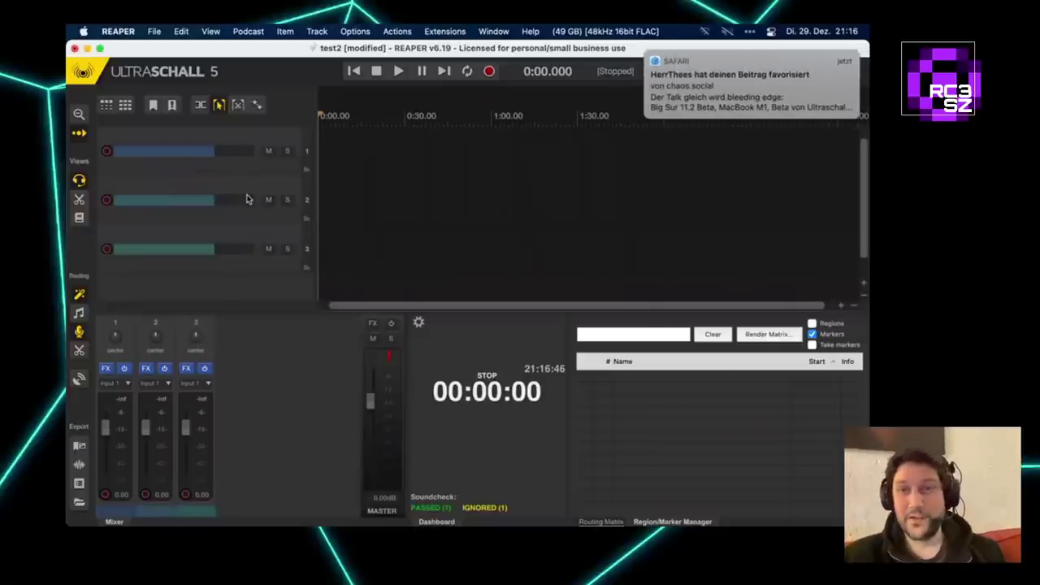
pyautogui.click(648, 55)
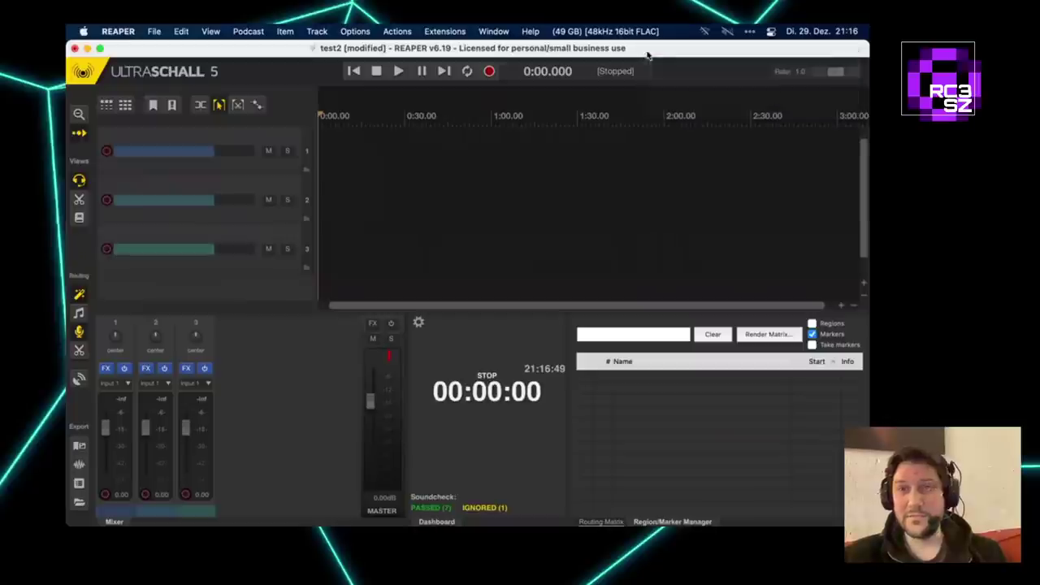
pyautogui.doubleClick(212, 290)
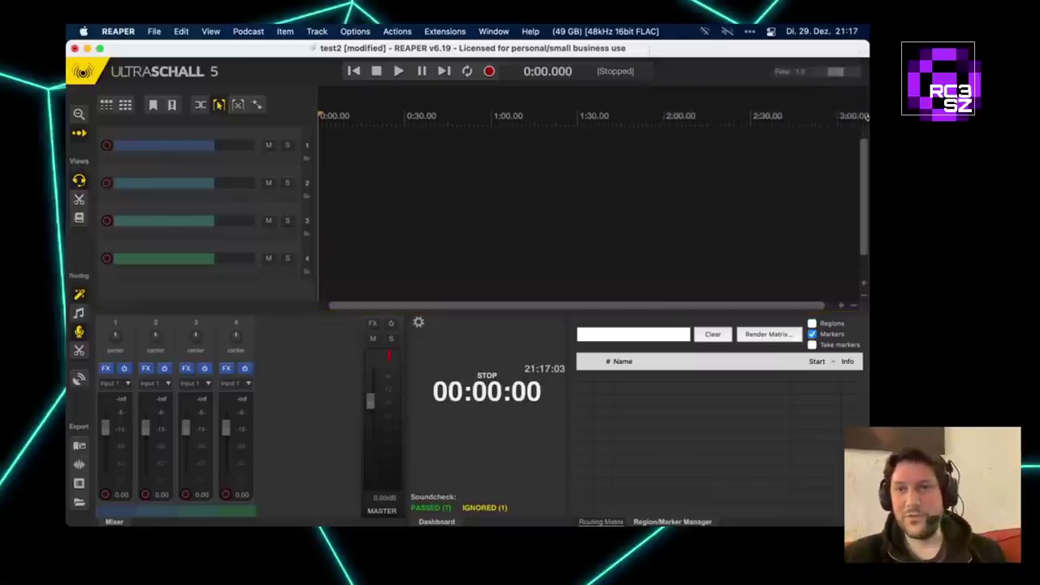
# Turn on macOS Do Not Disturb for one hour and return the play cursor to the project start.
pyautogui.click(822, 31)
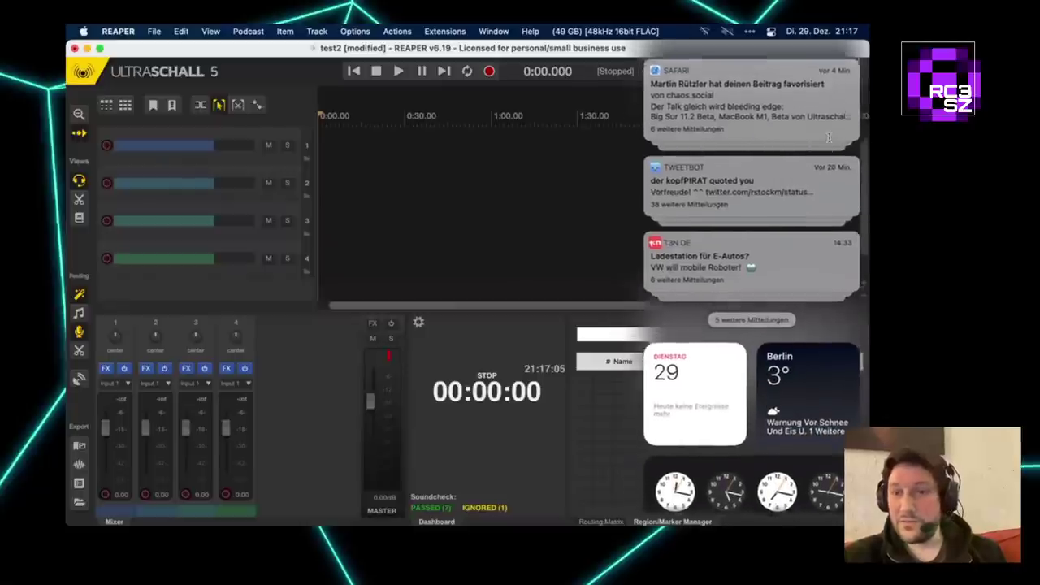
pyautogui.scroll(-1, 828, 138)
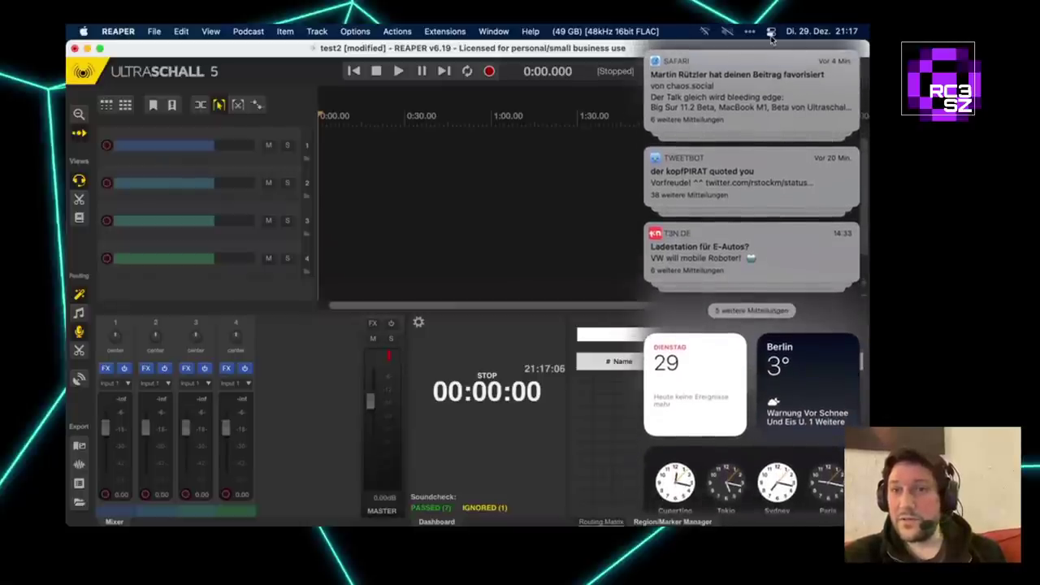
pyautogui.click(771, 33)
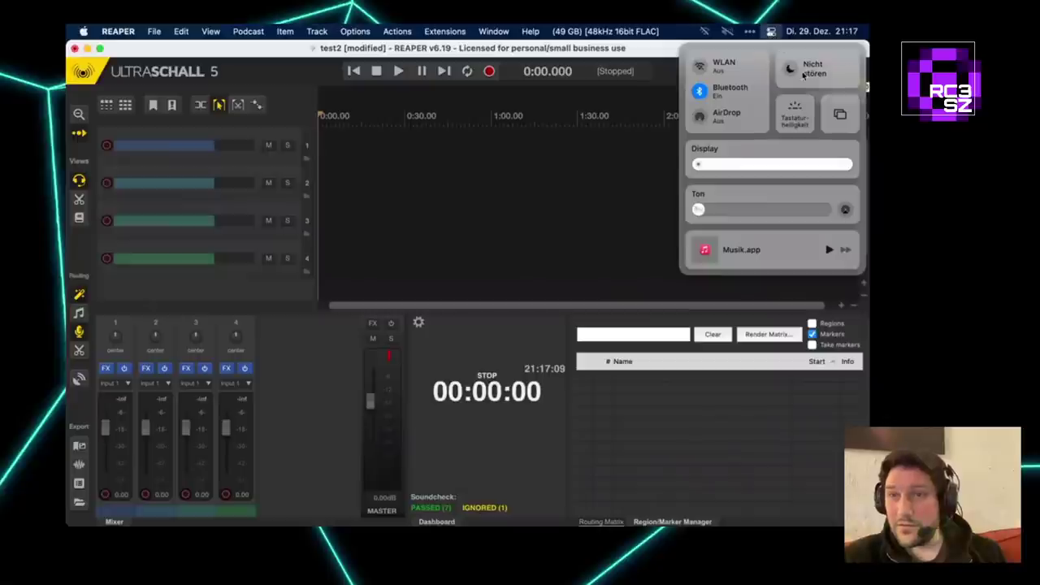
pyautogui.click(803, 73)
pyautogui.click(719, 85)
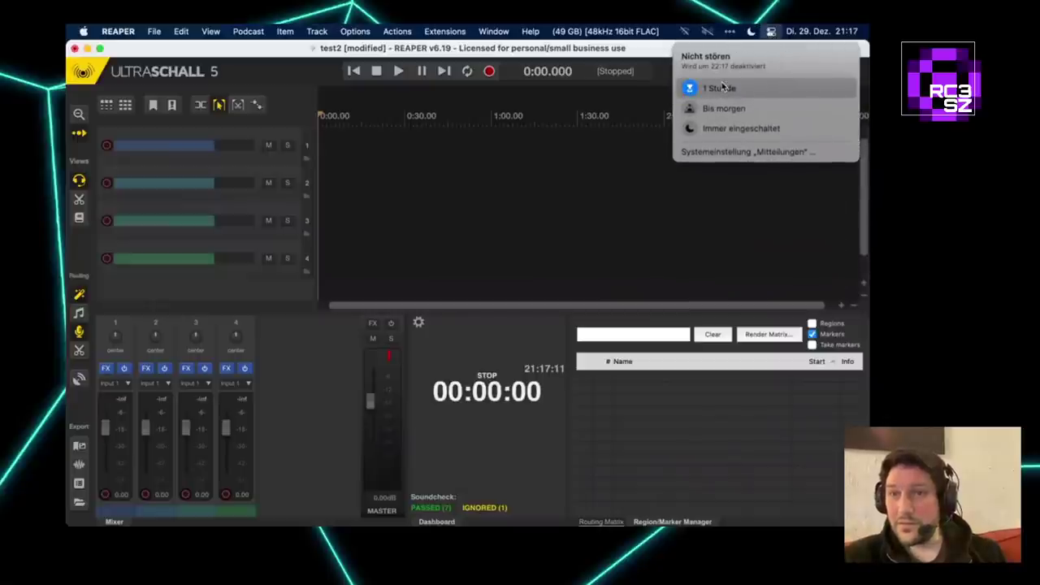
pyautogui.click(527, 242)
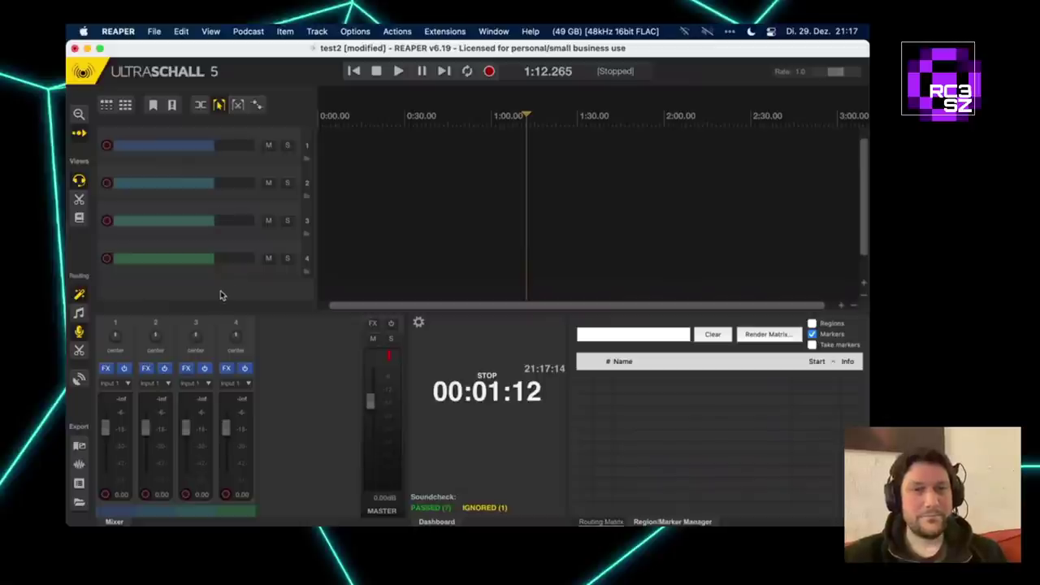
pyautogui.click(354, 70)
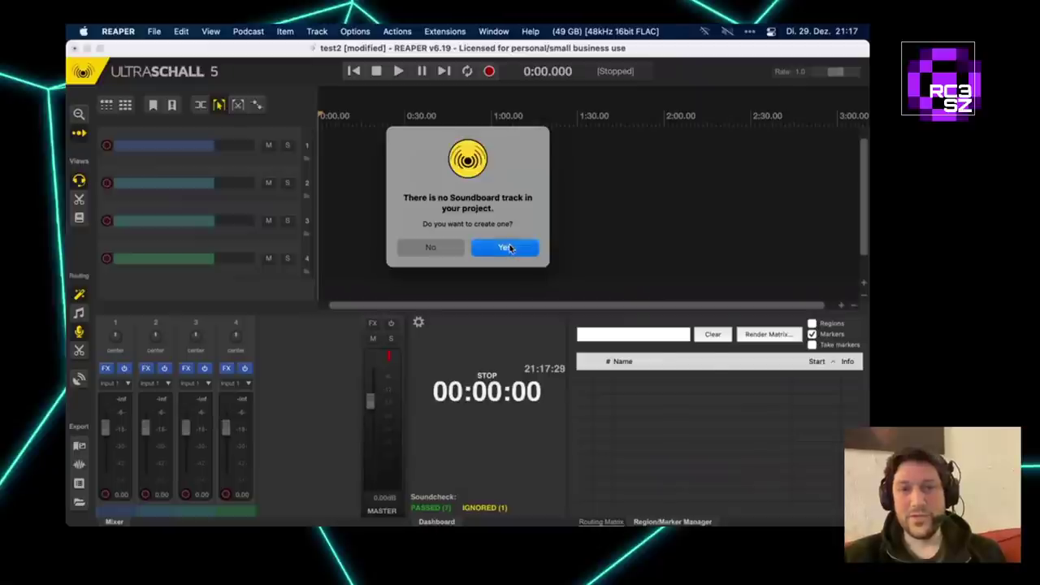
# Confirm creating a Soundboard track and look at the podcast options for inserting StudioLink and Soundboard tracks.
pyautogui.click(505, 247)
pyautogui.click(232, 289)
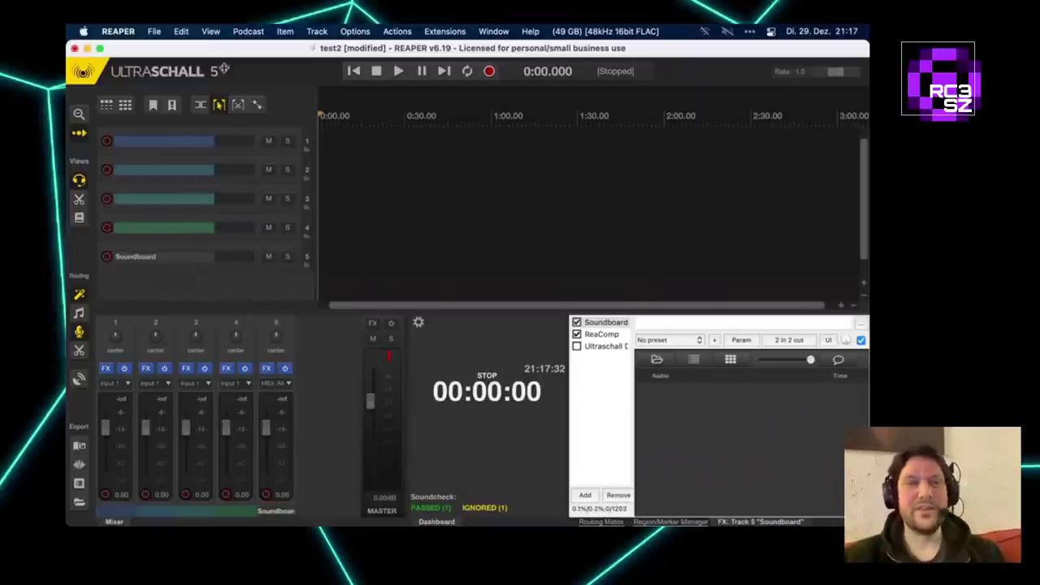
pyautogui.click(250, 32)
pyautogui.moveTo(298, 114)
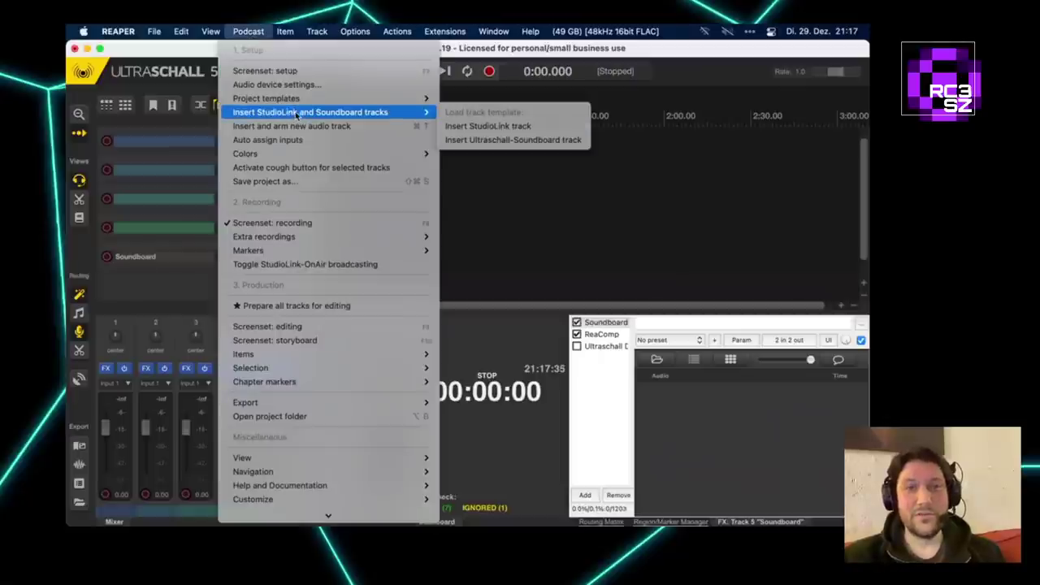
pyautogui.click(544, 237)
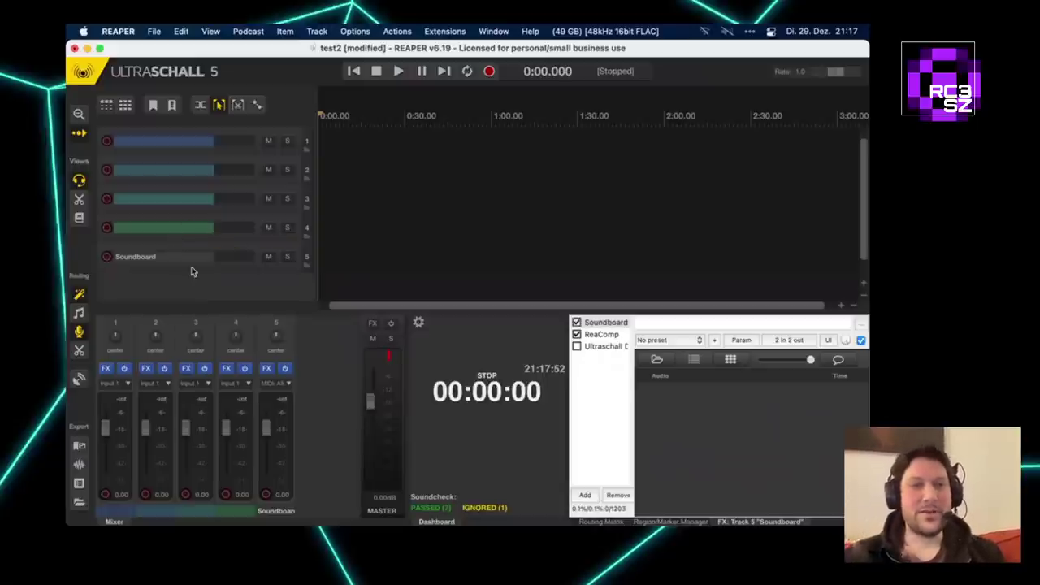
# Enlarge the track area above the mixer, make the fourth track taller and restore the evenly fitted track heights.
pyautogui.moveTo(335, 311); pyautogui.dragTo(338, 339)
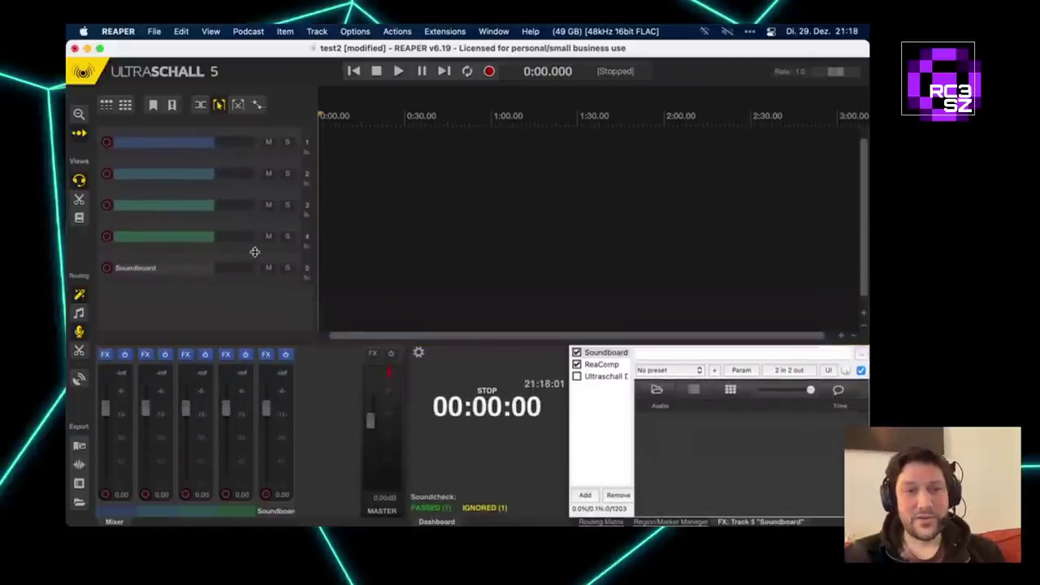
pyautogui.moveTo(255, 257); pyautogui.dragTo(255, 286)
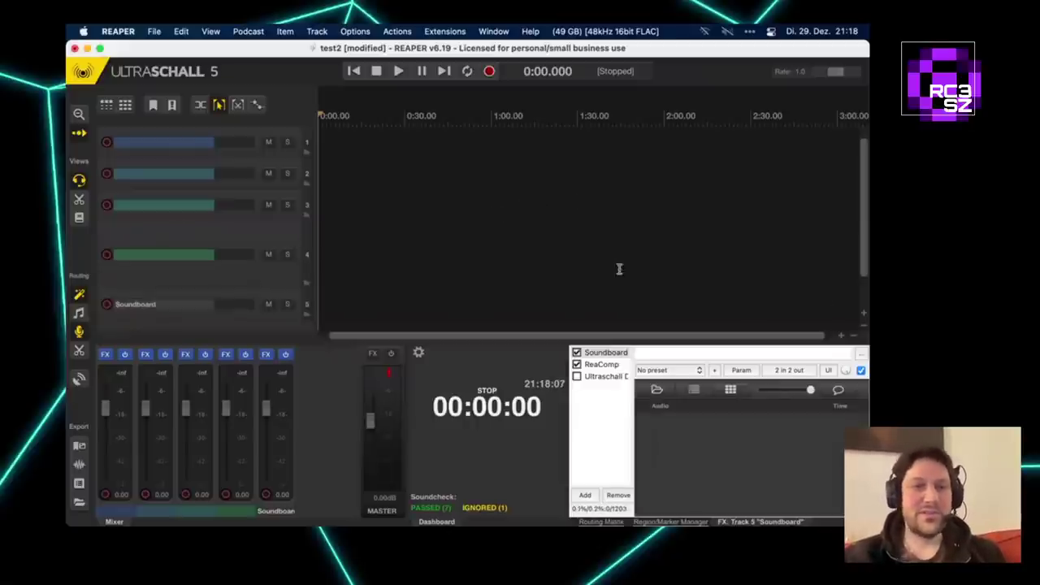
pyautogui.click(863, 328)
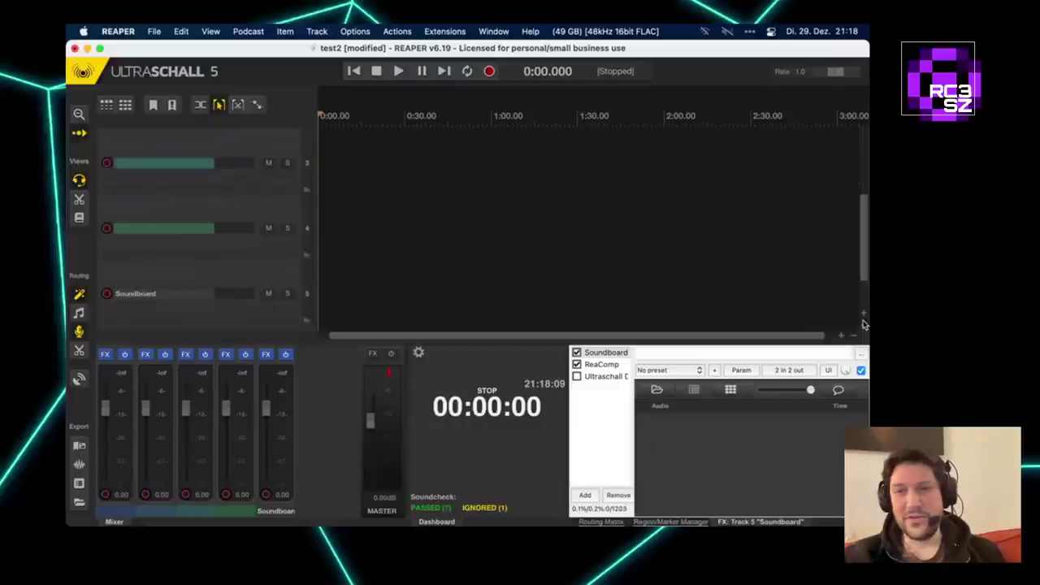
pyautogui.click(864, 328)
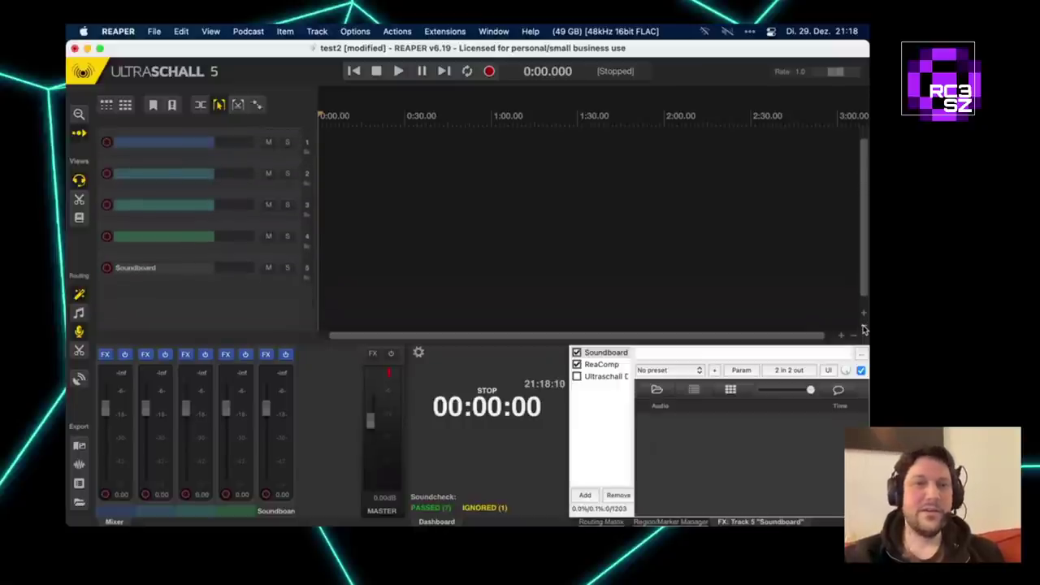
# Add a sixth track below the Soundboard track and clear the track selection.
pyautogui.doubleClick(268, 316)
pyautogui.click(272, 313)
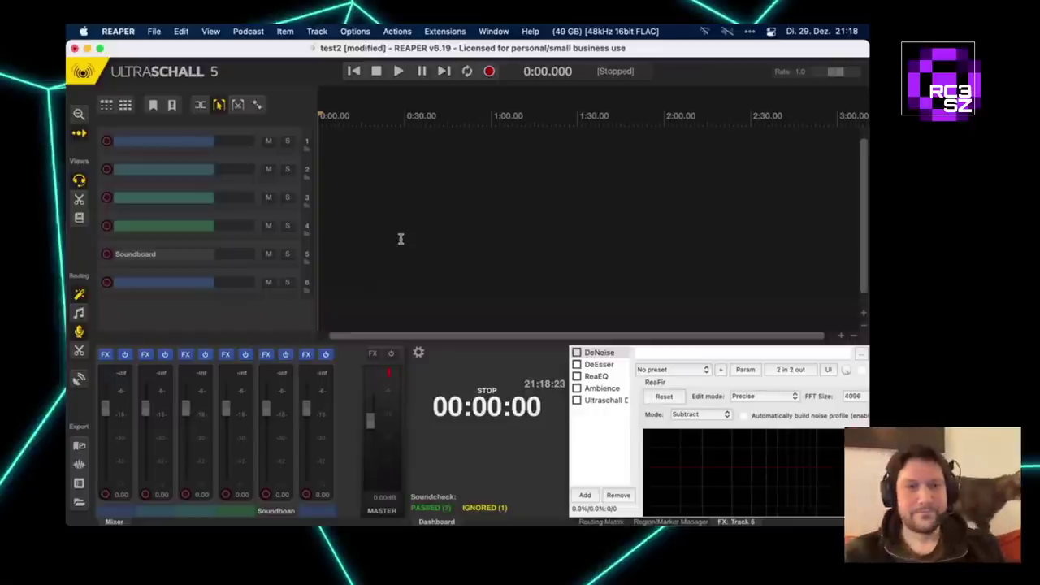
# Switch to Keynote and present the slides from the meme on slide 12 to the Volume-Editing slide.
pyautogui.press('super+Tab')
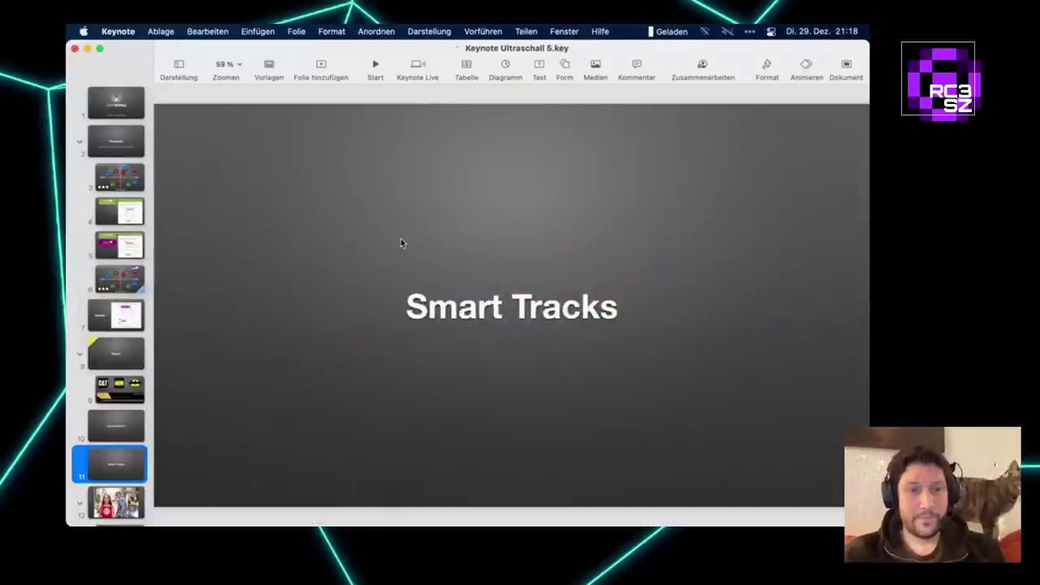
pyautogui.press('Down')
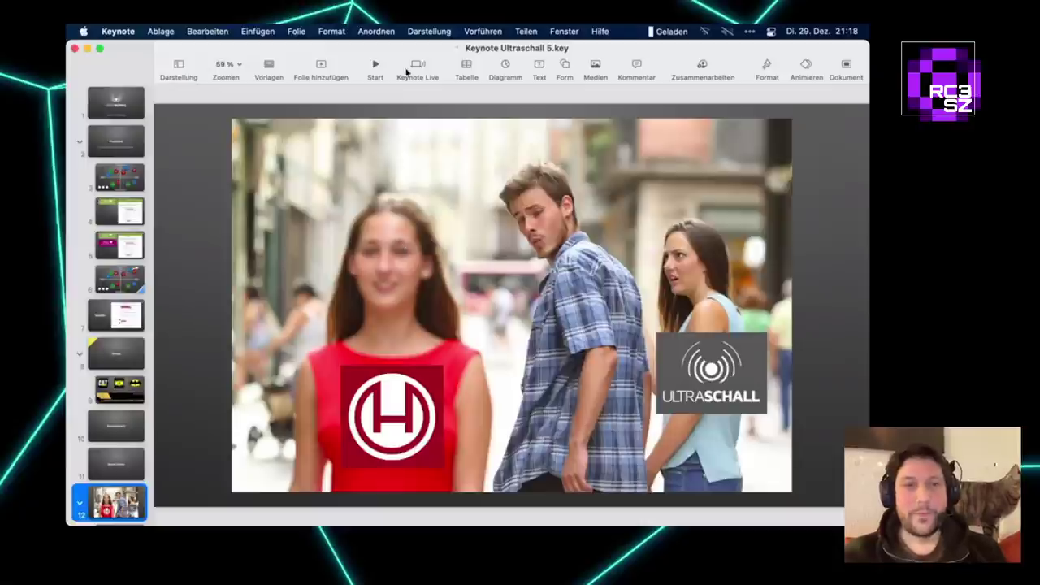
pyautogui.click(375, 68)
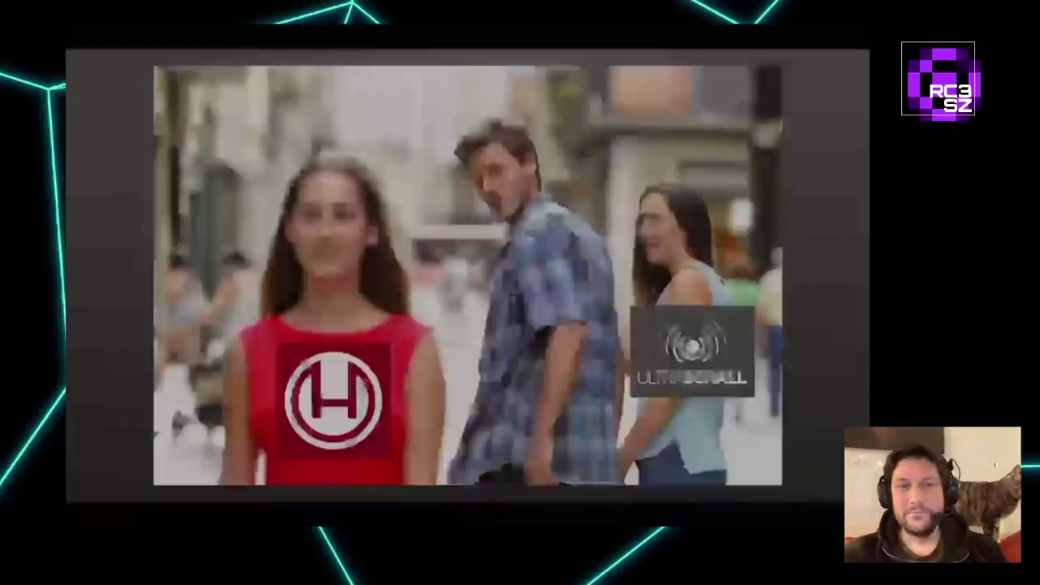
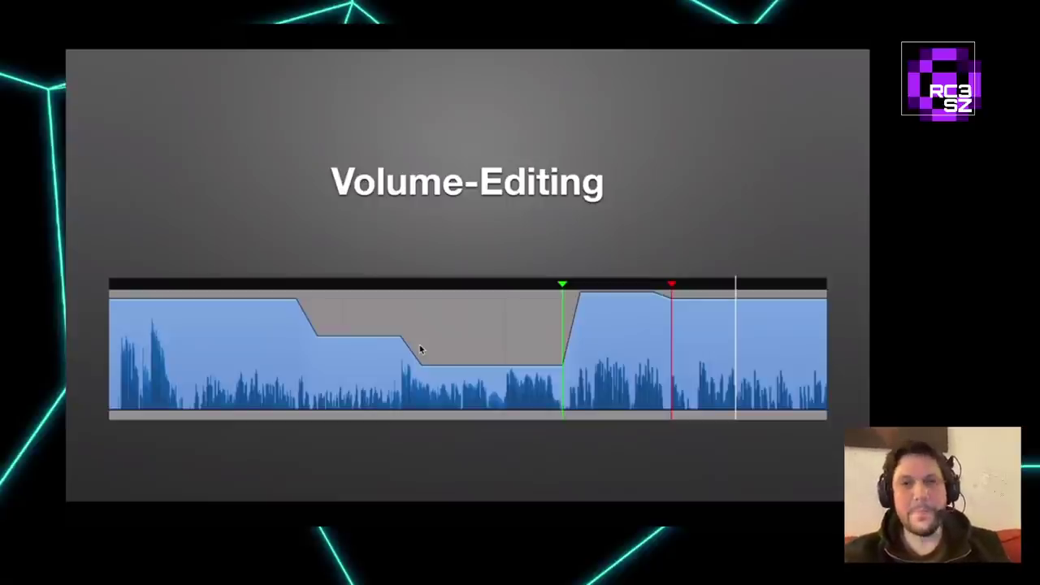
pyautogui.press('Escape')
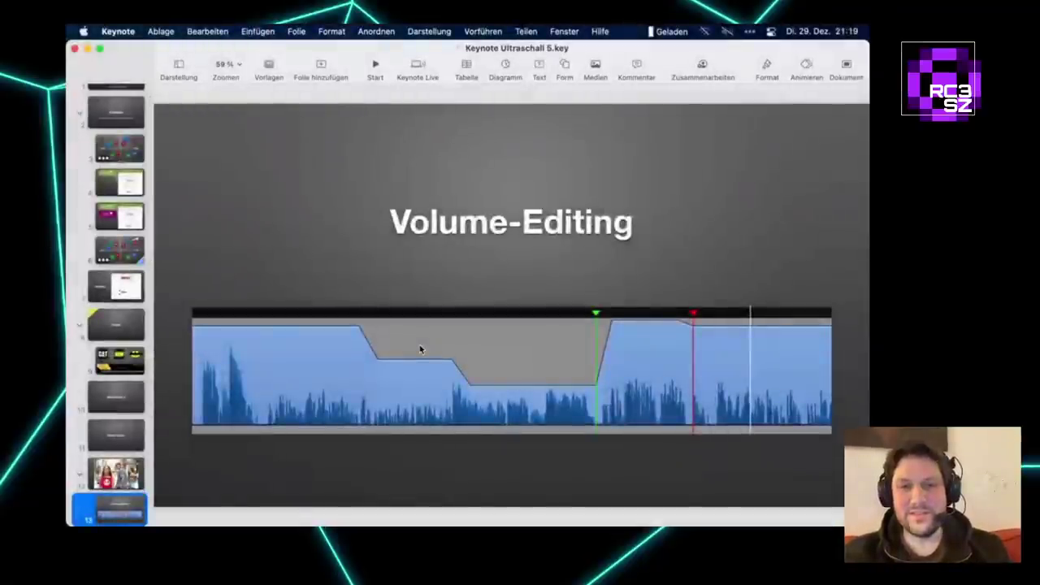
# Return to REAPER and delete tracks 2 to 6, including the Soundboard track, keeping only the first track.
pyautogui.moveTo(430, 507)
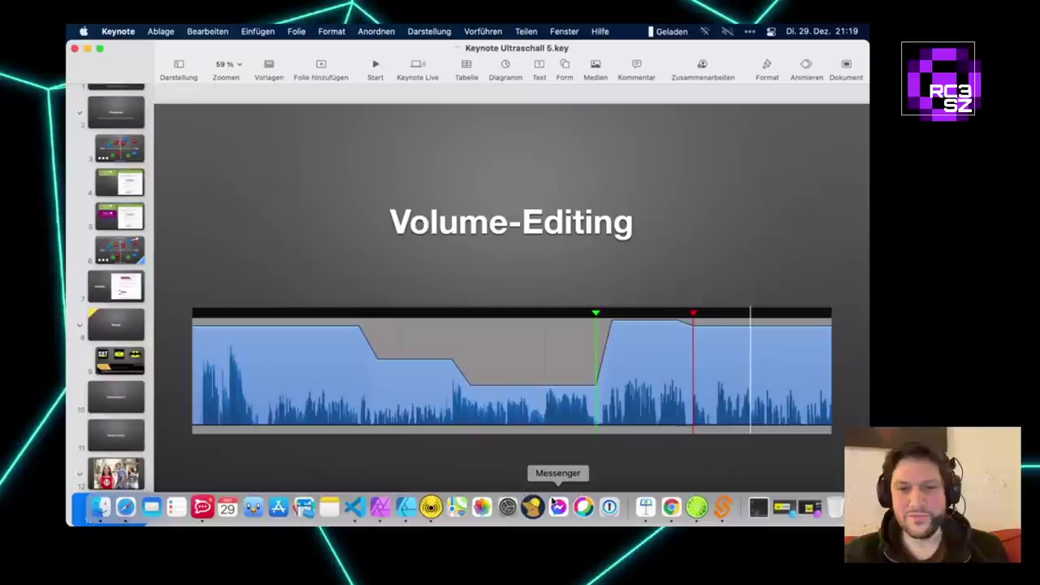
pyautogui.click(430, 508)
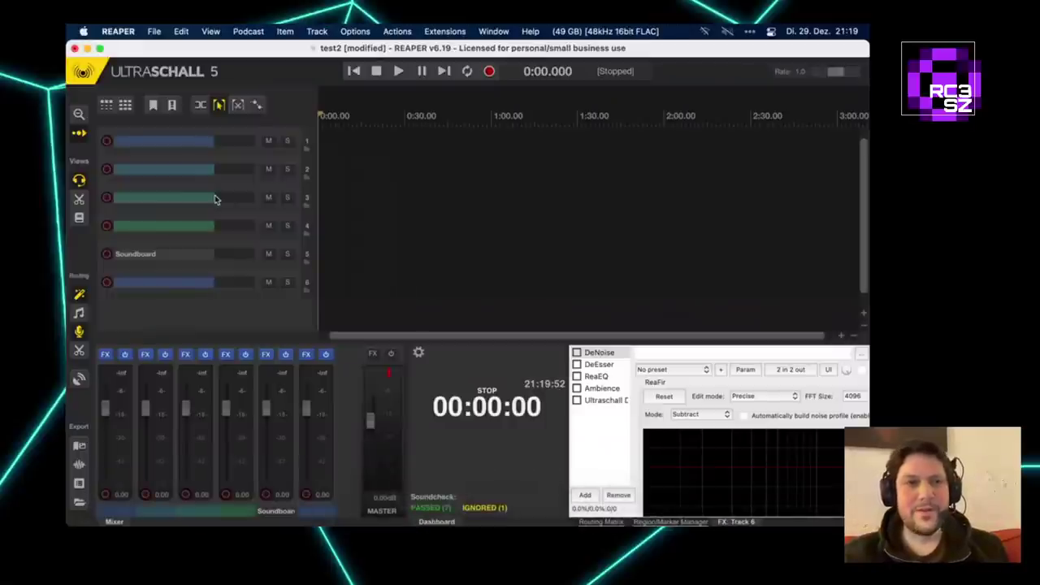
pyautogui.click(266, 181)
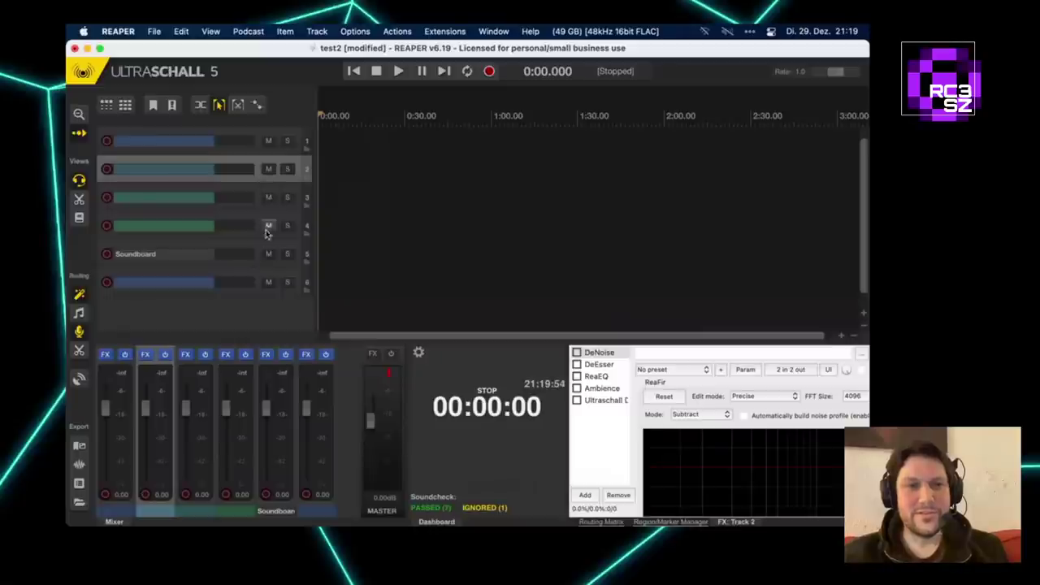
pyautogui.keyDown('shift'); pyautogui.click(252, 277); pyautogui.keyUp('shift')
pyautogui.press('Delete')
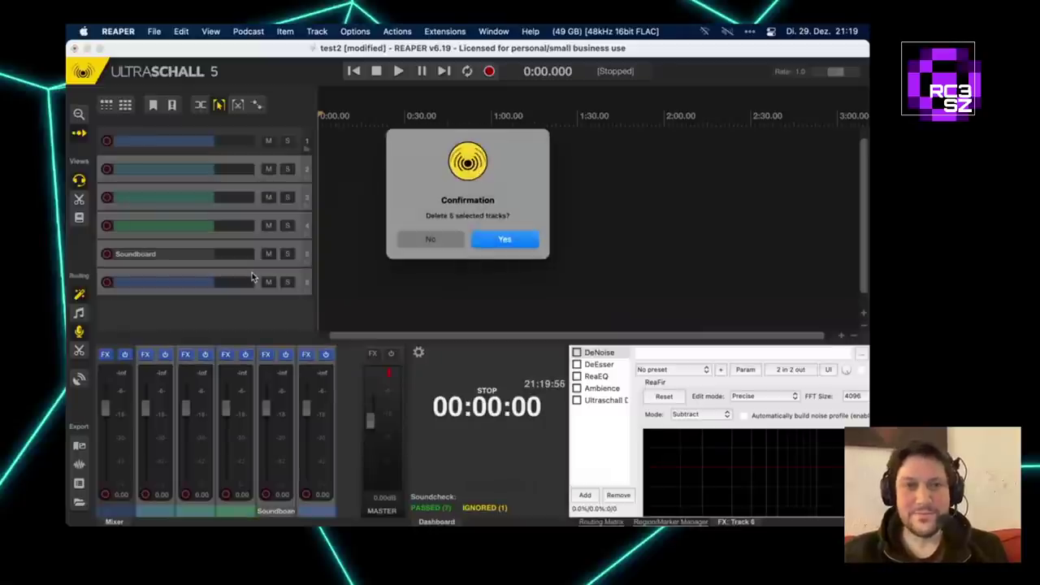
pyautogui.press('Return')
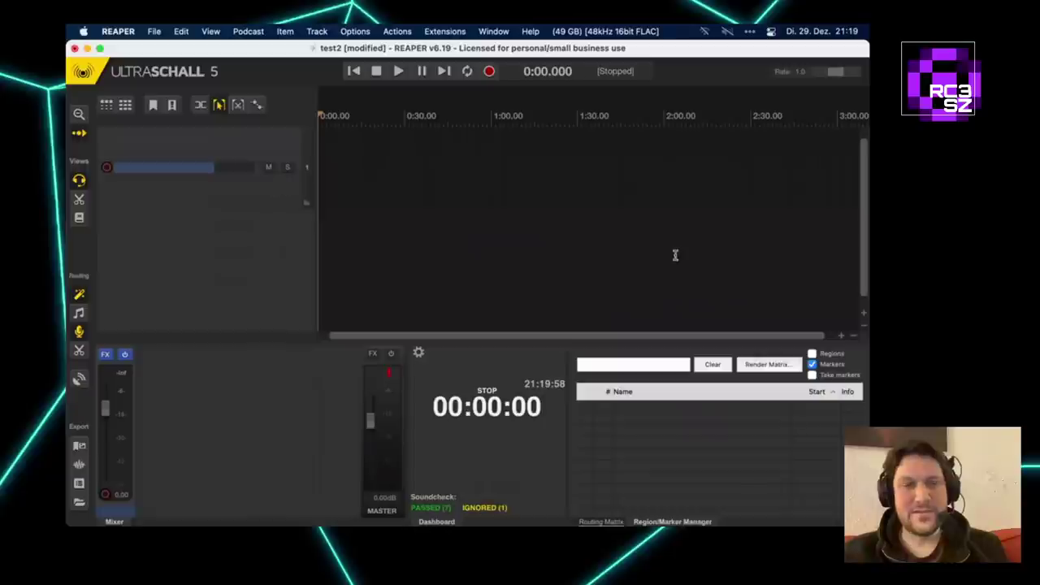
# Import the Test1 audio file onto the remaining track at the project start and deselect the item.
pyautogui.click(758, 509)
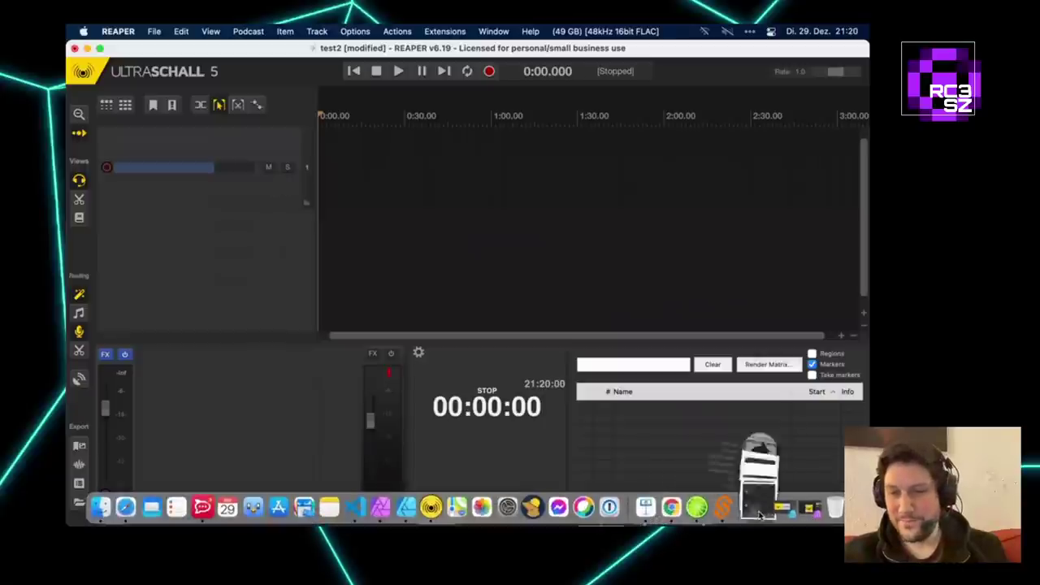
pyautogui.moveTo(766, 343); pyautogui.dragTo(317, 210)
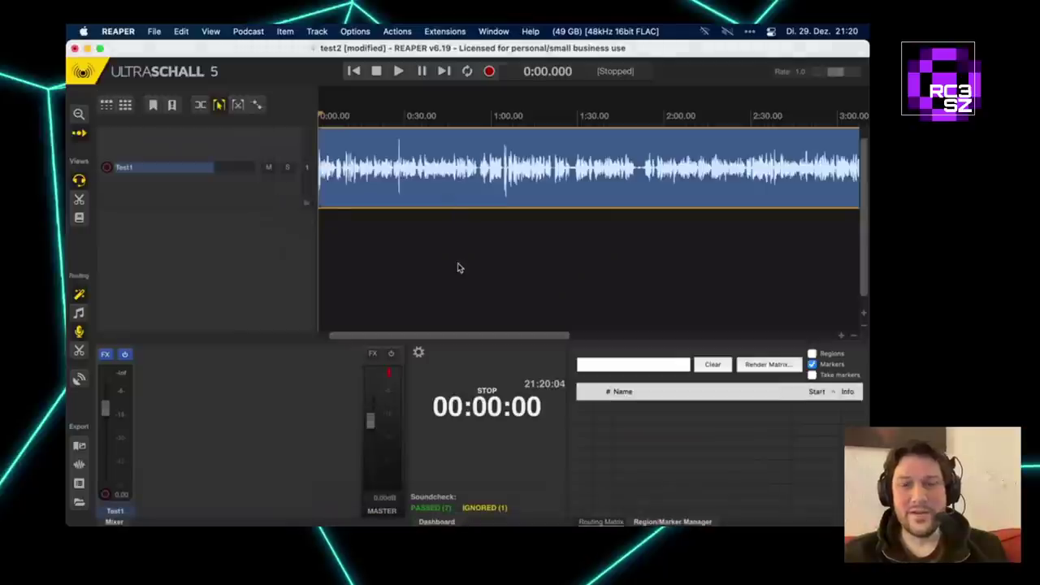
pyautogui.scroll(-3, 458, 269)
pyautogui.click(527, 263)
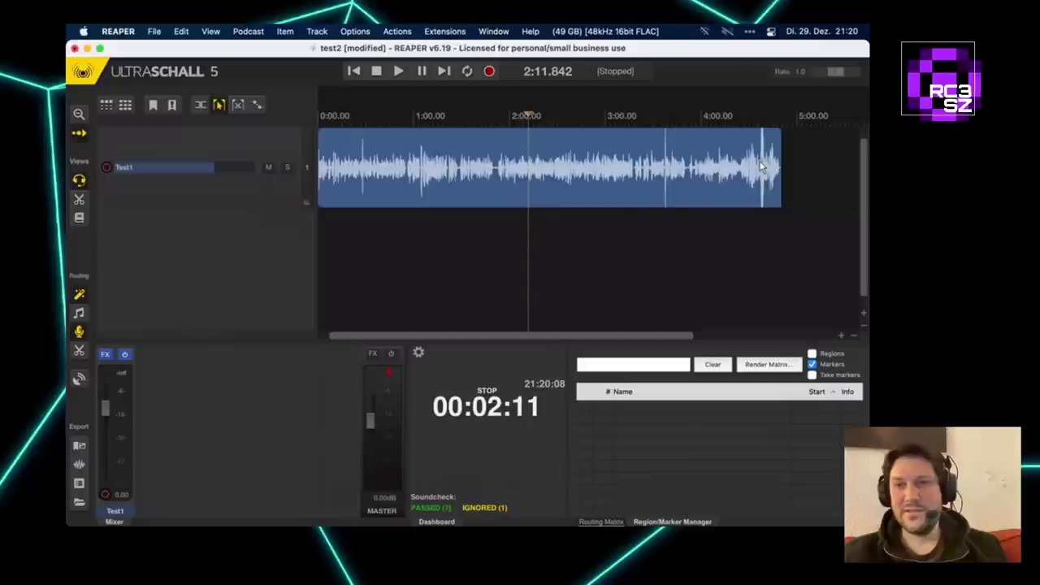
# Select the Test1 item near the loud peaks around 4:38, show its volume envelope and rectify the waveform display.
pyautogui.scroll(4, 760, 167)
pyautogui.scroll(4, 762, 165)
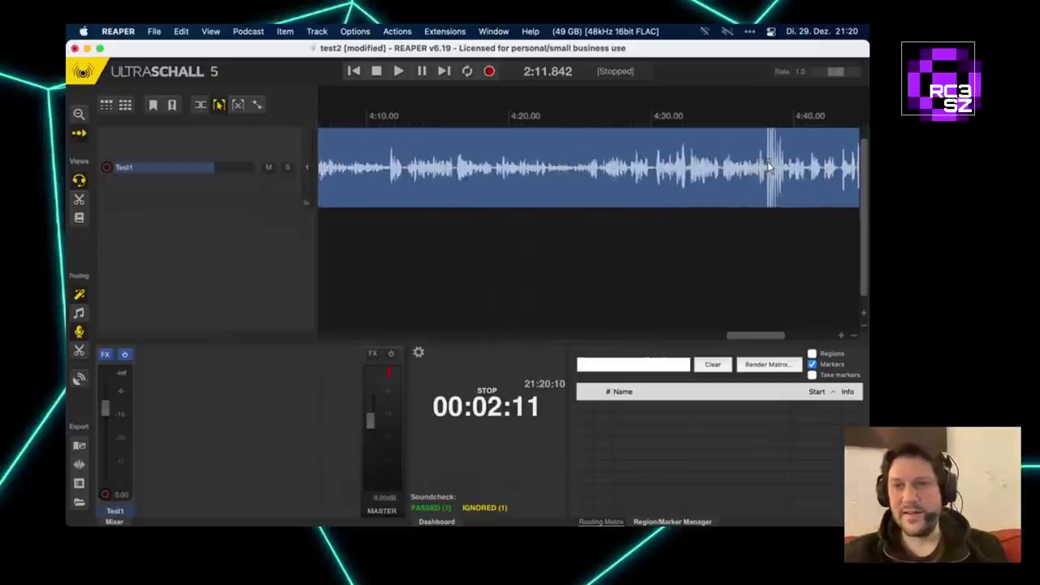
pyautogui.scroll(5, 437, 157)
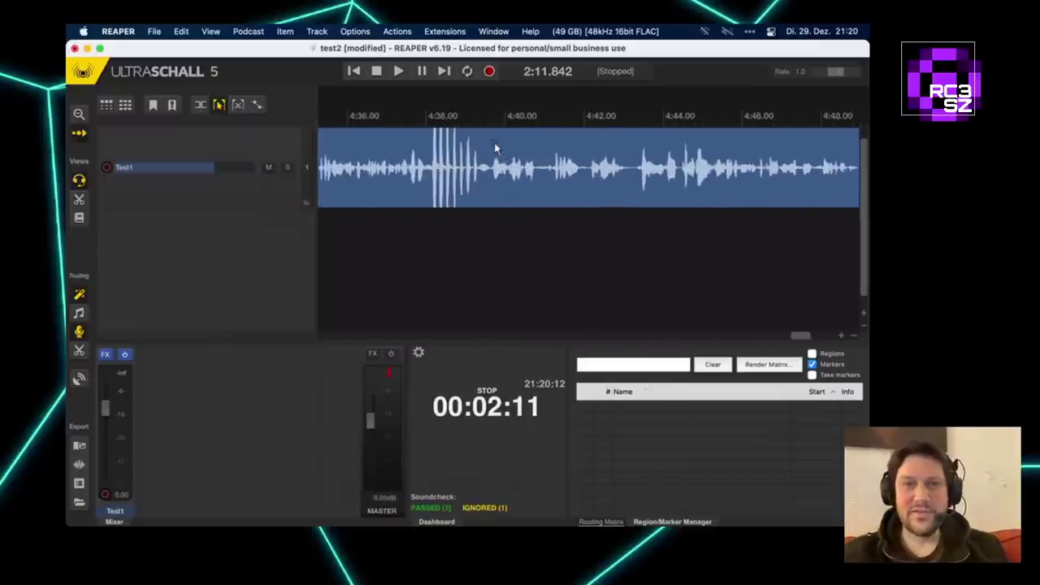
pyautogui.click(524, 203)
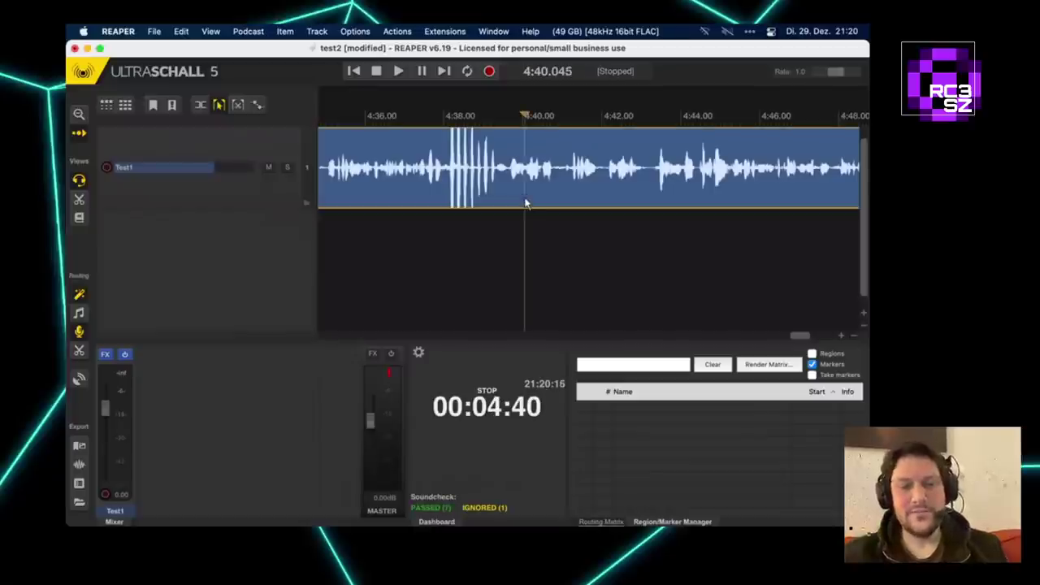
pyautogui.hscroll(-1, 502, 198)
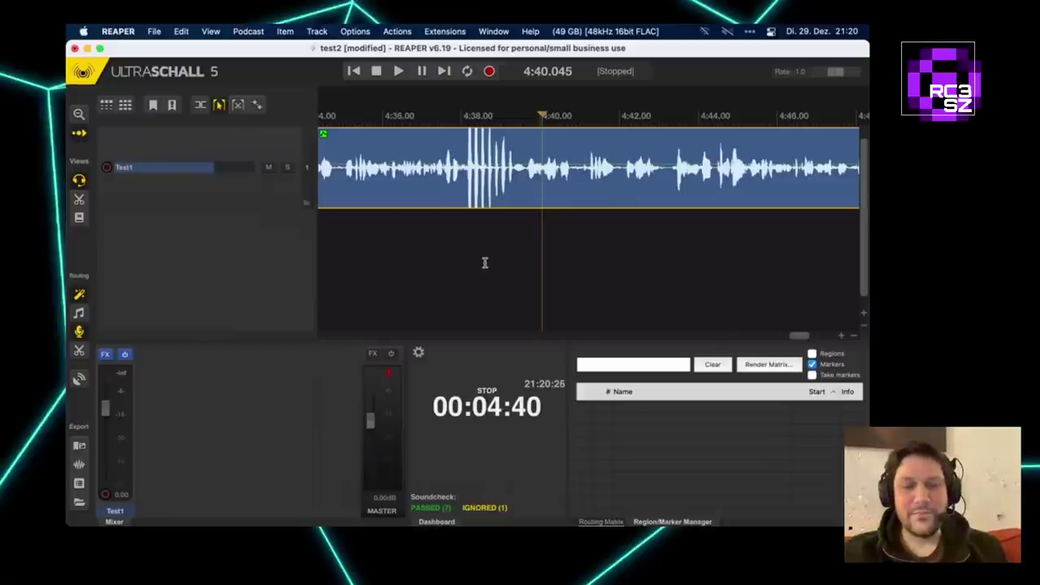
pyautogui.hotkey('alt', 'shift', 'r')
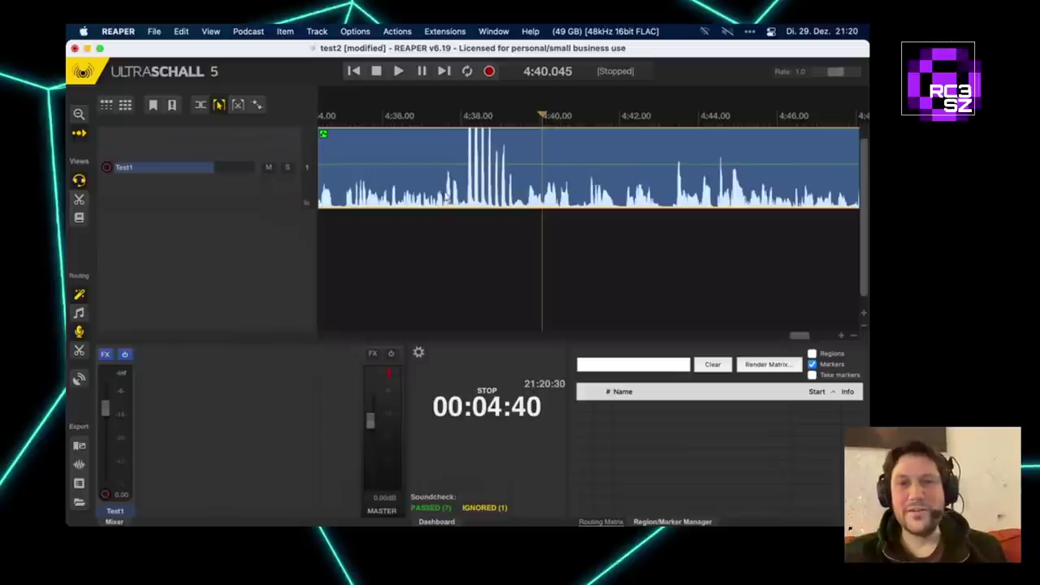
# Lower the volume envelope over the loud peaks from 4:38.0 to about 4:39.5, and raise it over the section from 4:34.8 to about 4:36.
pyautogui.hscroll(-3, 446, 193)
pyautogui.hscroll(-5, 446, 193)
pyautogui.hscroll(-2, 445, 191)
pyautogui.hscroll(2, 451, 195)
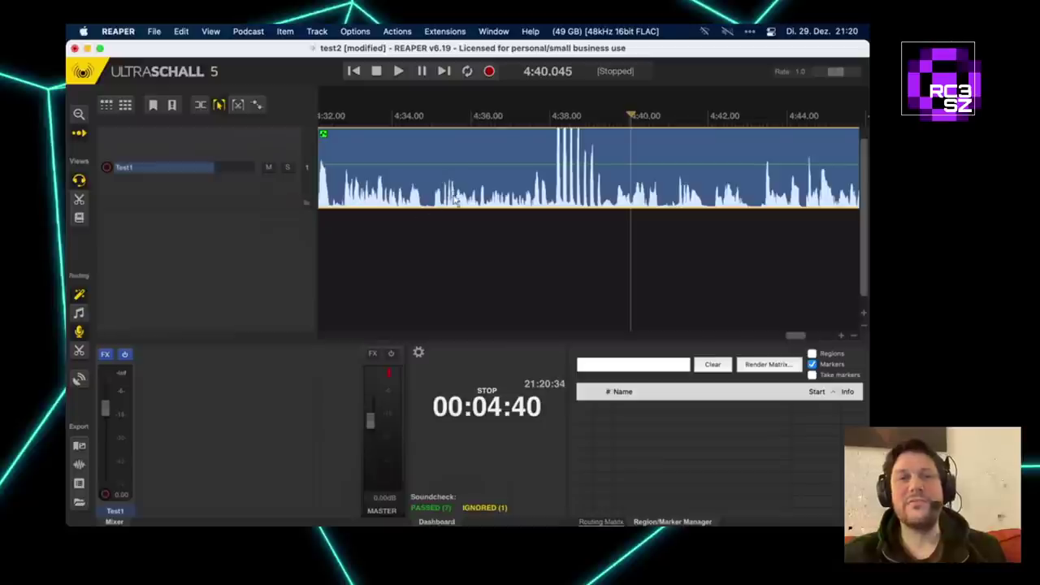
pyautogui.hscroll(2, 552, 180)
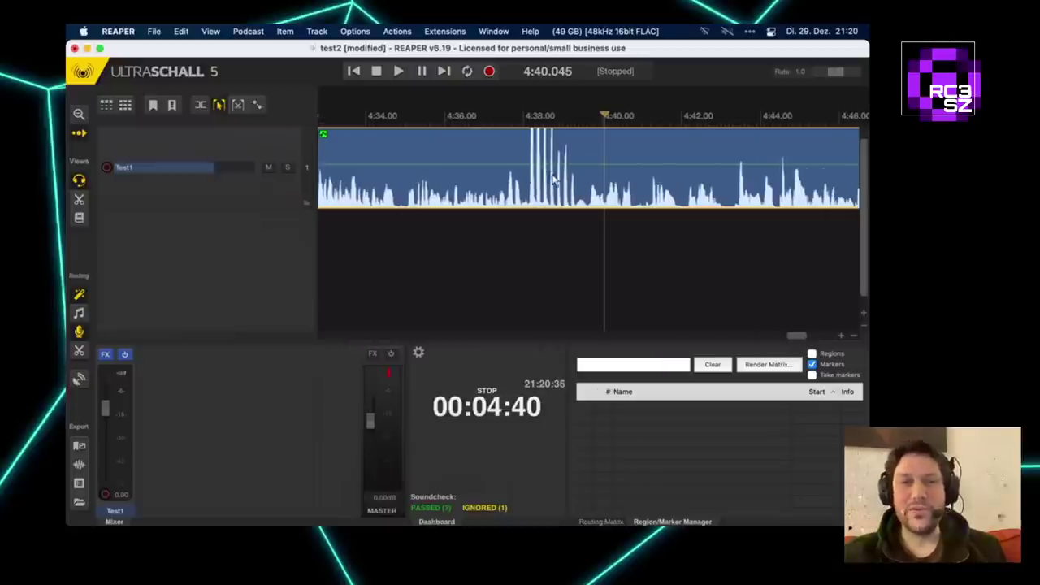
pyautogui.moveTo(526, 178); pyautogui.dragTo(580, 175)
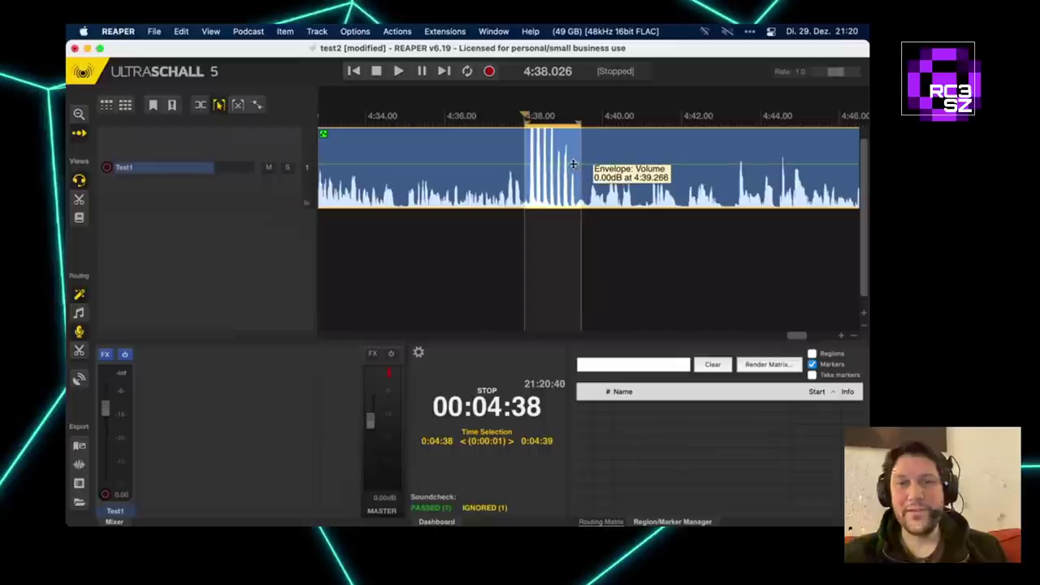
pyautogui.moveTo(562, 168); pyautogui.dragTo(564, 197)
pyautogui.moveTo(398, 188); pyautogui.dragTo(440, 154)
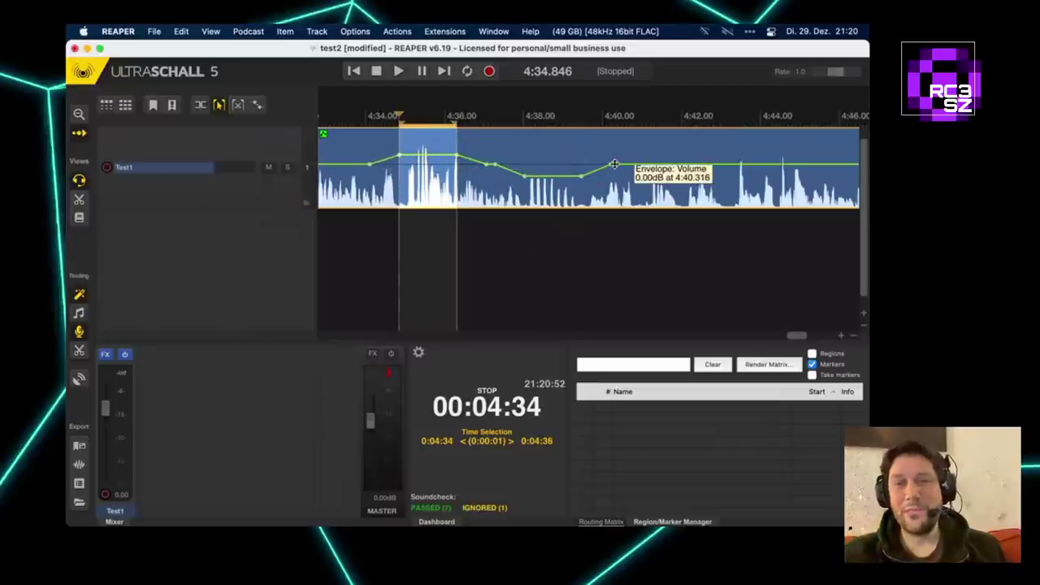
# Move the envelope point that ends the dip's fade slightly past 4:40 and fine-tune its level just below 0 dB.
pyautogui.moveTo(613, 164); pyautogui.dragTo(639, 164)
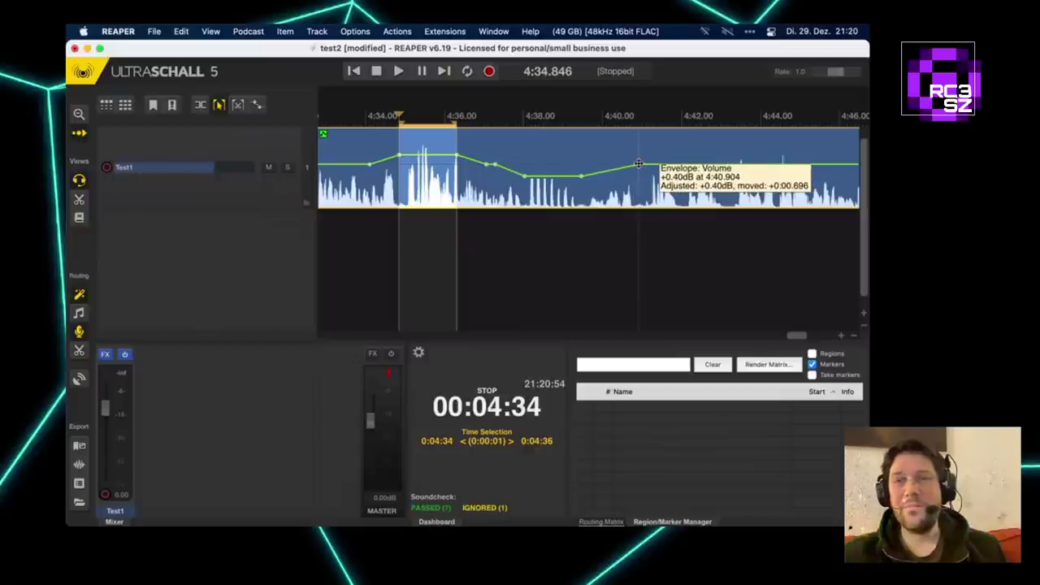
pyautogui.moveTo(638, 164); pyautogui.dragTo(643, 167)
pyautogui.hscroll(-5, 574, 176)
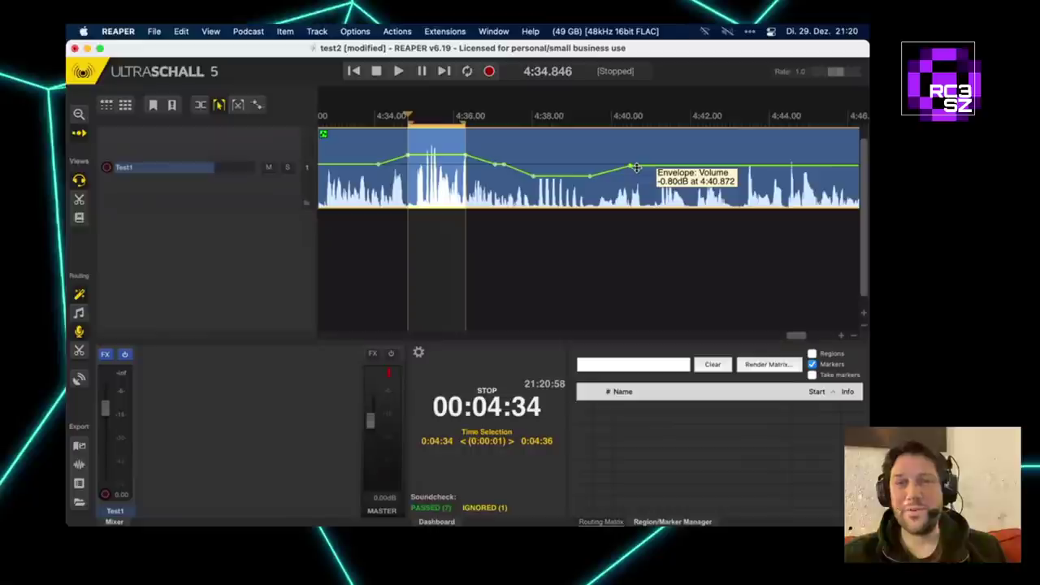
# Raise the volume envelope over the section from 4:22.7 to about 4:26 and review the resulting curve along the item.
pyautogui.moveTo(446, 186); pyautogui.dragTo(560, 127)
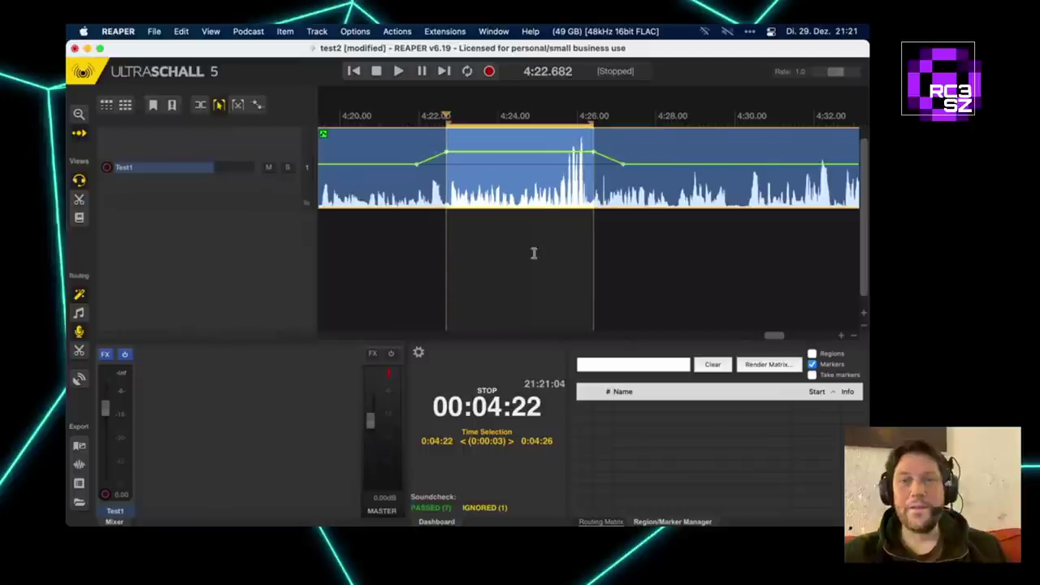
pyautogui.click(626, 268)
pyautogui.scroll(3, 625, 268)
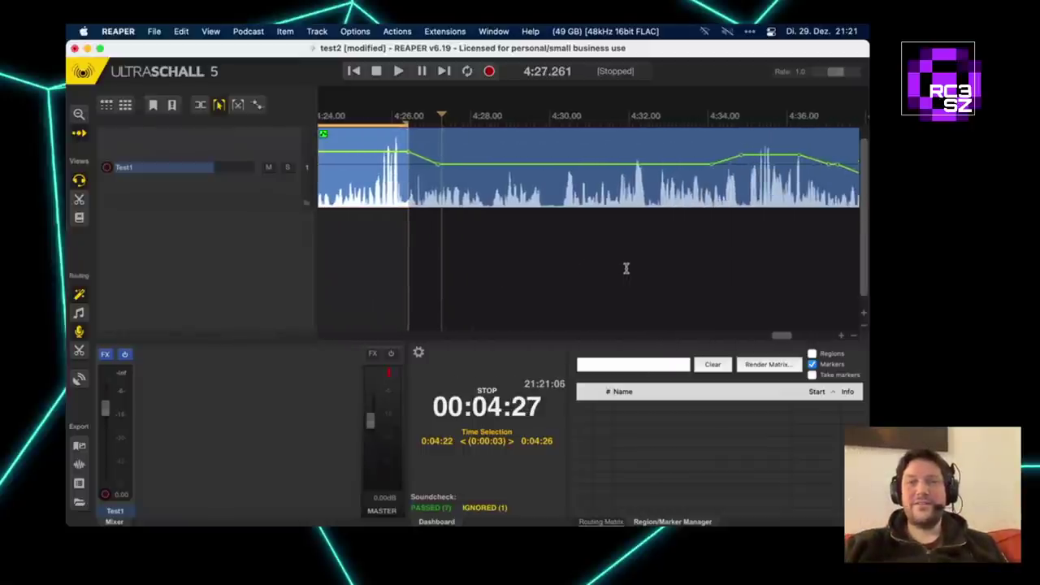
pyautogui.scroll(-5, 563, 230)
pyautogui.hscroll(-3, 561, 227)
pyautogui.scroll(3, 552, 226)
pyautogui.scroll(-3, 552, 225)
pyautogui.hscroll(-2, 552, 225)
pyautogui.hscroll(-5, 553, 225)
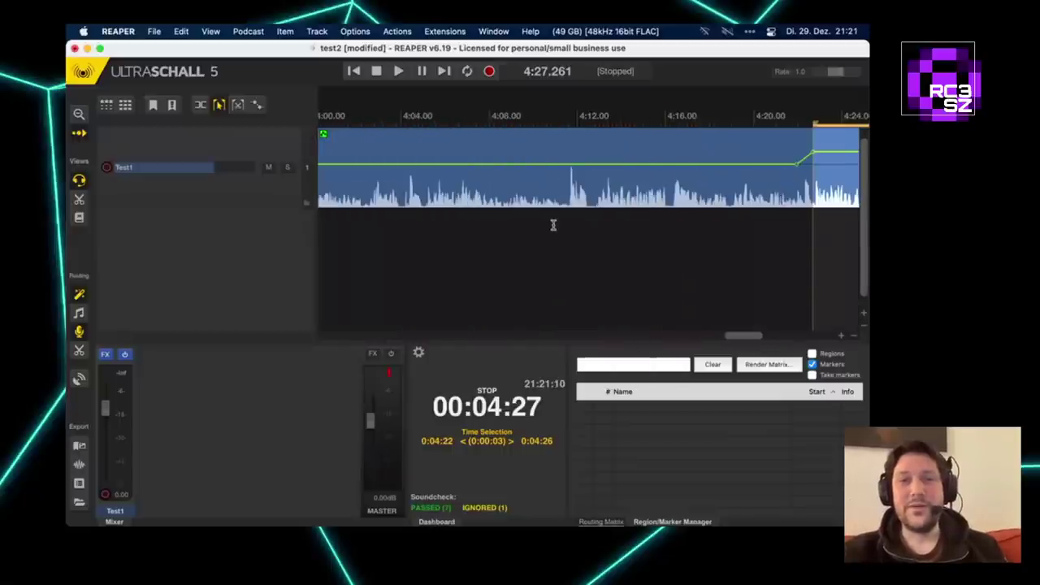
pyautogui.hscroll(4, 552, 225)
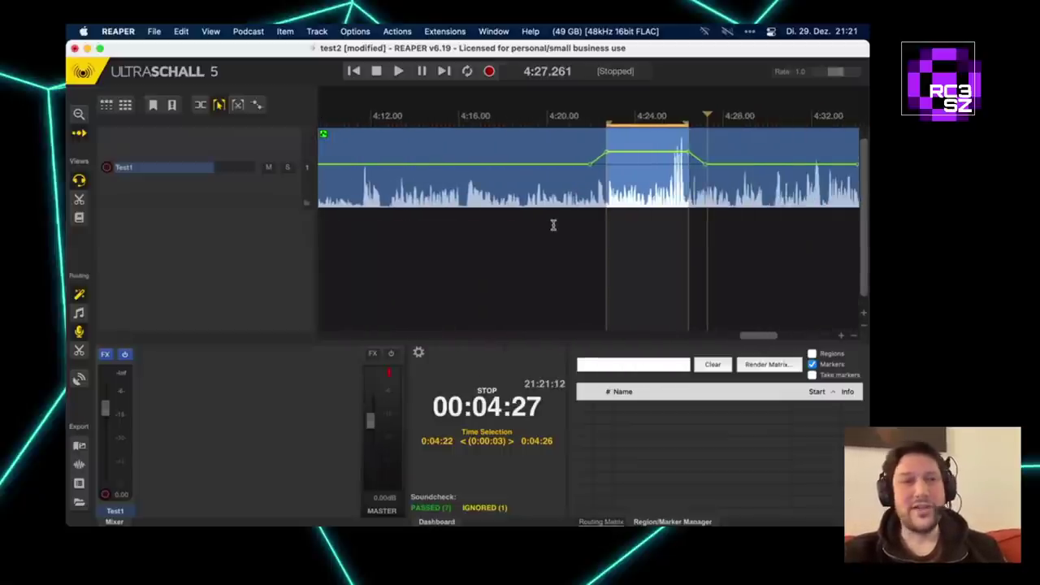
# Switch to Keynote and present the slide on Pre-Roll Recording and Ripple Insert Recording.
pyautogui.press('super+Tab')
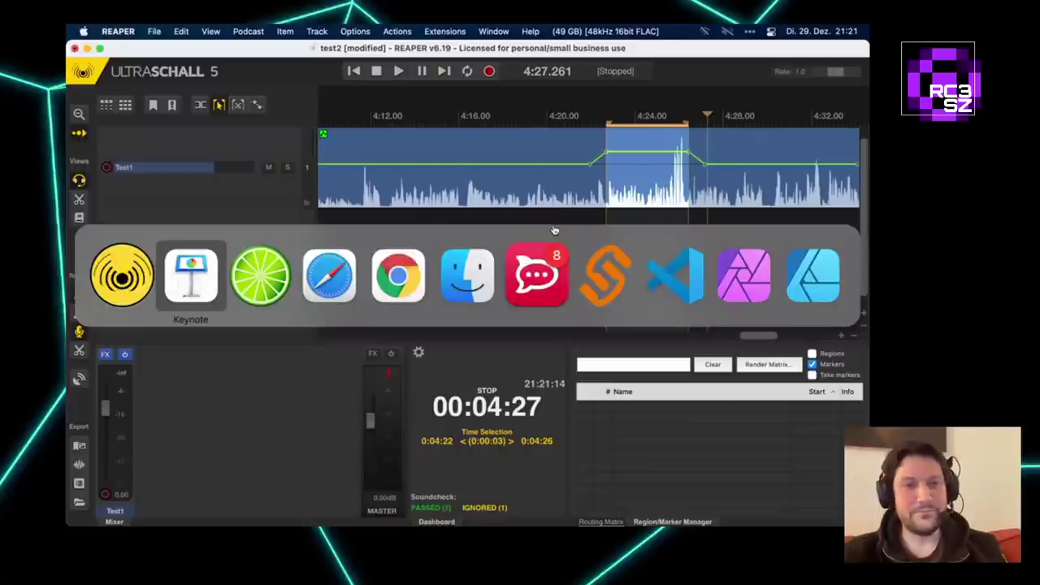
pyautogui.press('Down')
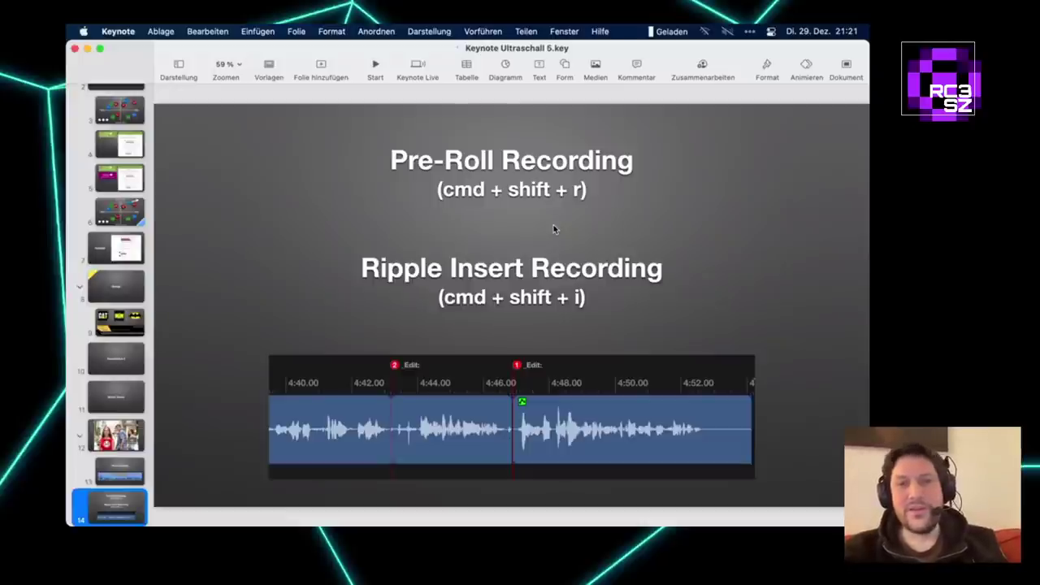
# Return to REAPER, arm the Test1 track for recording near the item's end and restore the normal, non-rectified waveform display.
pyautogui.press('super+Tab')
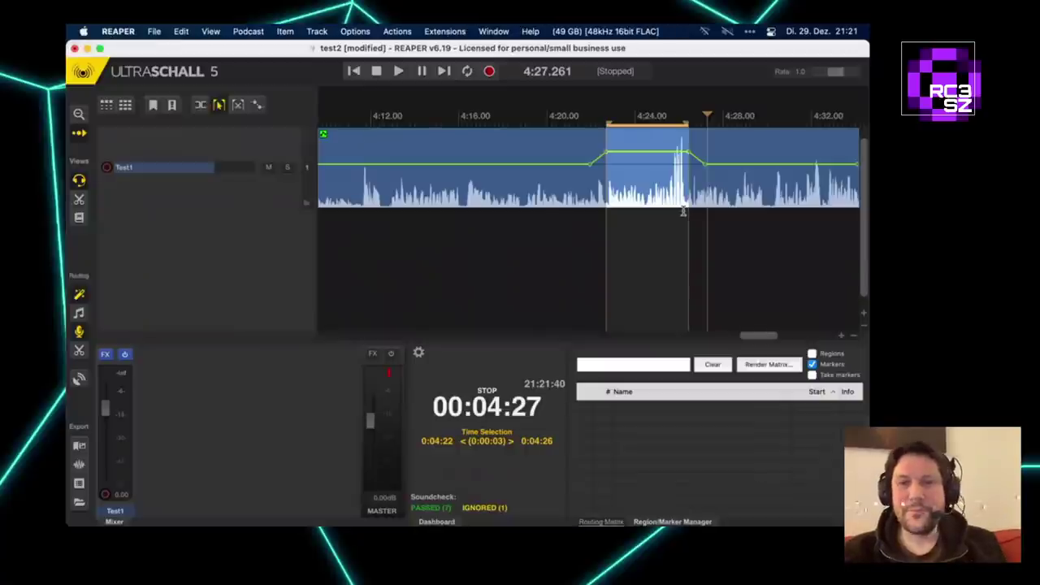
pyautogui.scroll(-3, 682, 211)
pyautogui.click(566, 206)
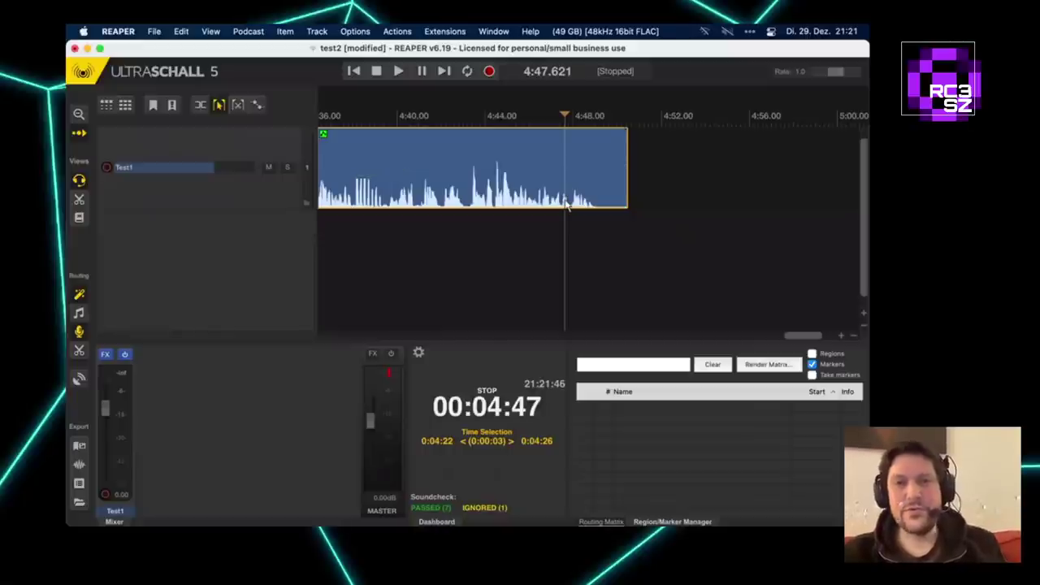
pyautogui.scroll(3, 546, 212)
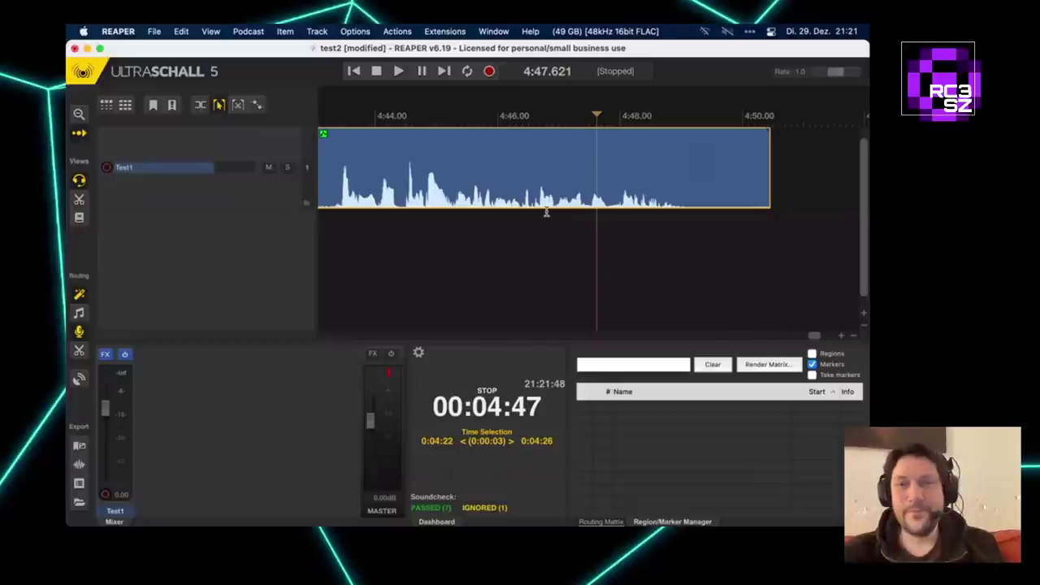
pyautogui.click(616, 221)
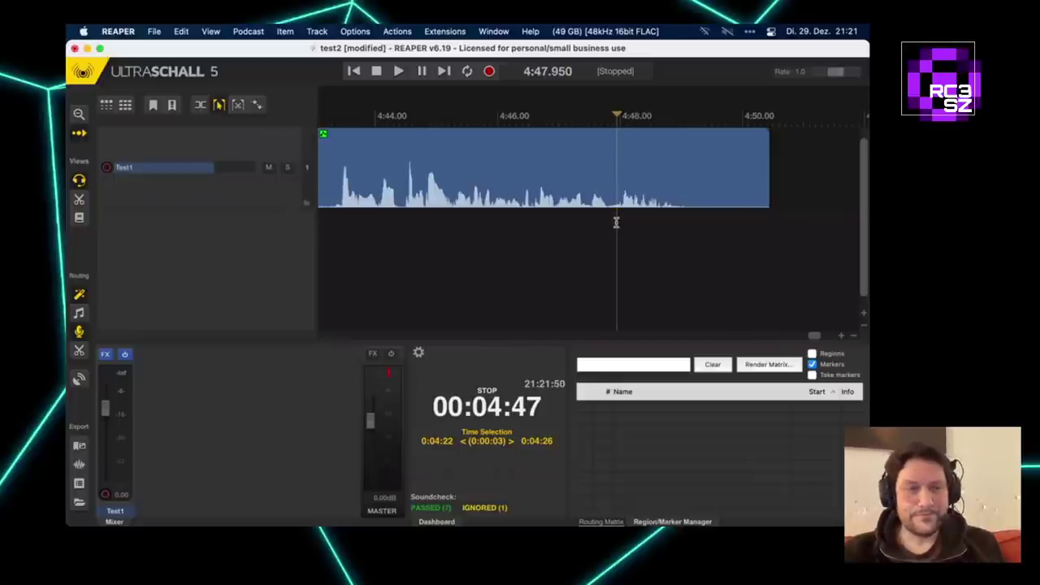
pyautogui.click(106, 168)
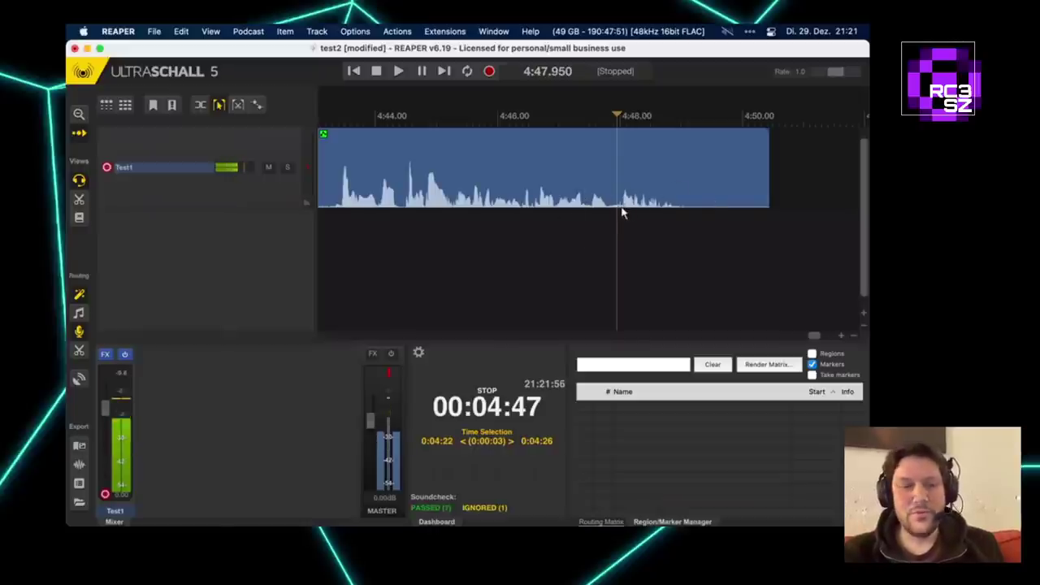
pyautogui.hotkey('shift', 'r')
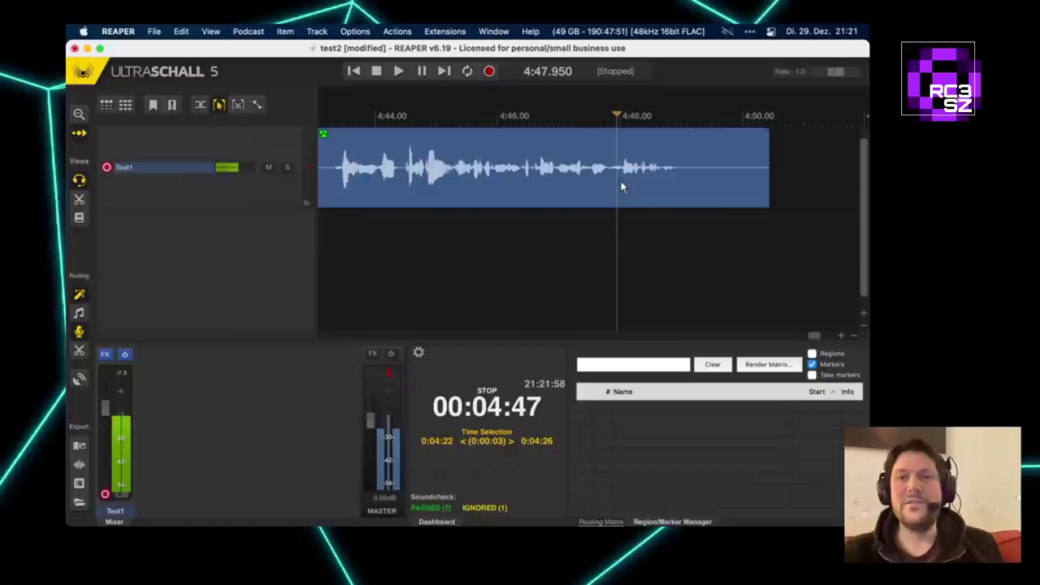
# Play the Test1 item from about 4:47.8, pause it and place the edit cursor in the speech gap at 4:47.879.
pyautogui.click(607, 186)
pyautogui.click(609, 182)
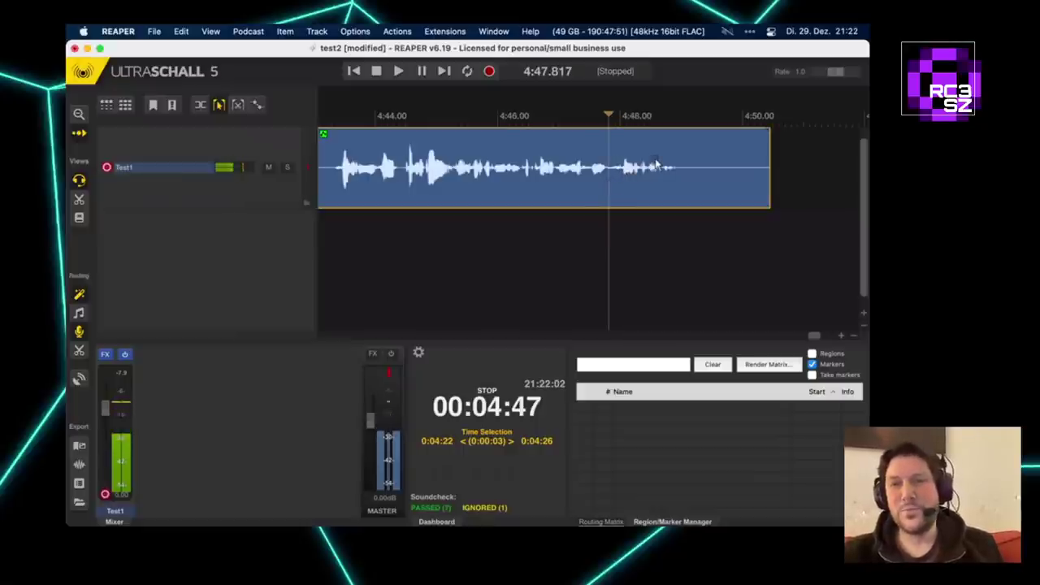
pyautogui.press('space')
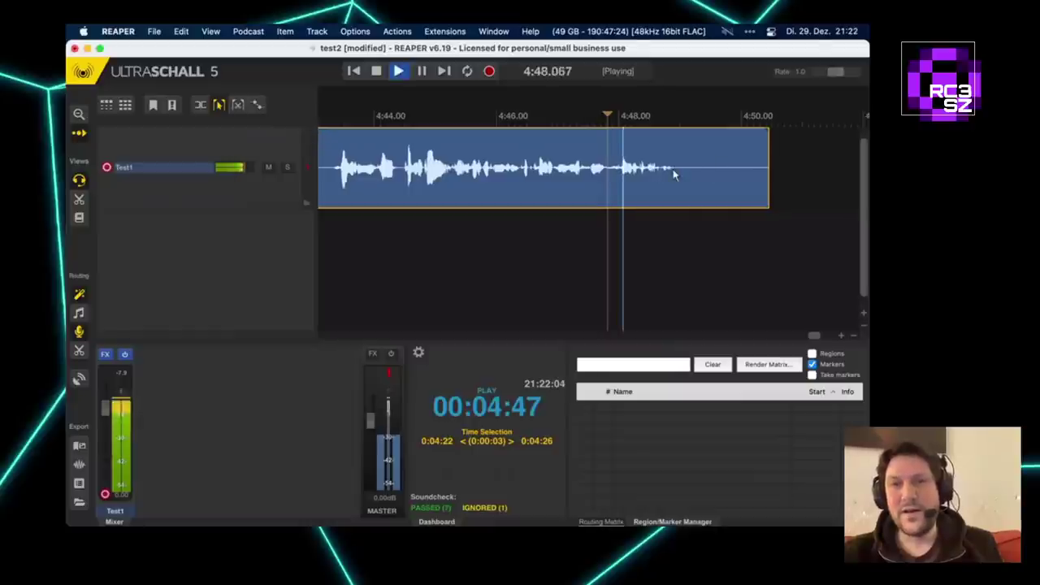
pyautogui.press('space')
pyautogui.click(536, 198)
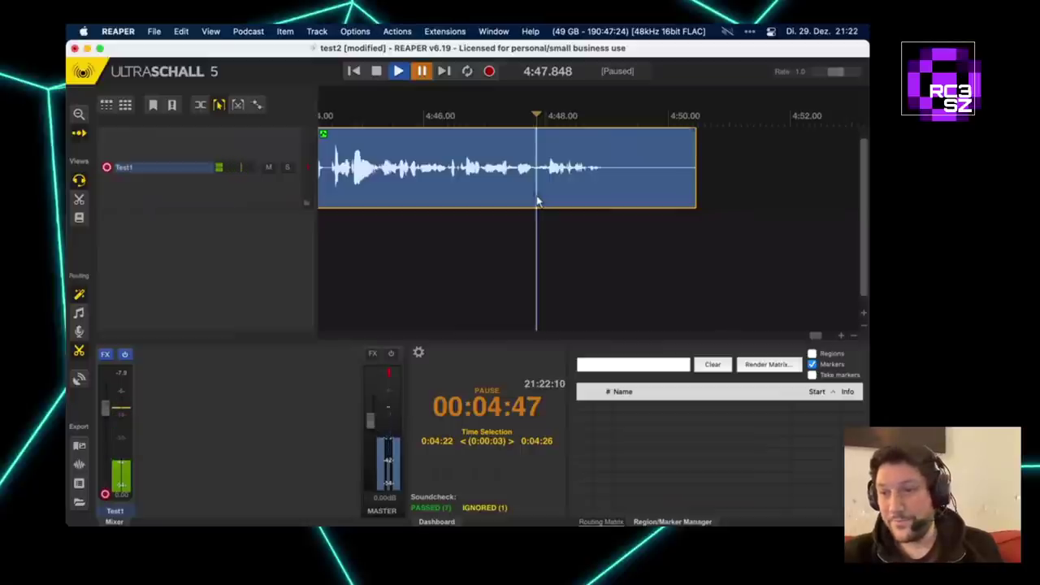
pyautogui.click(538, 202)
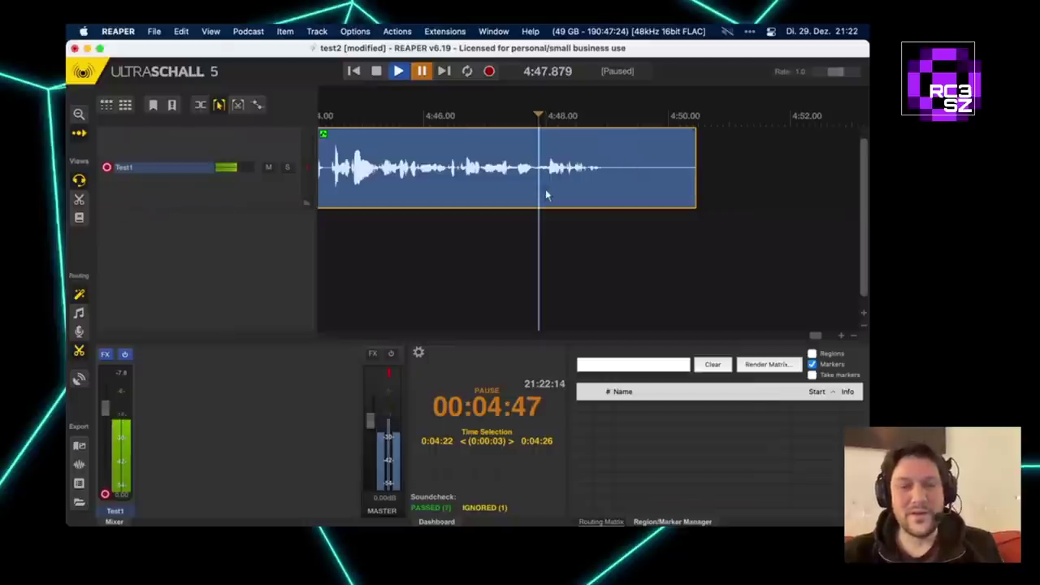
# Split the Test1 item at 4:47.879, delete the part after the cut, and undo both the deletion and the split.
pyautogui.press('s')
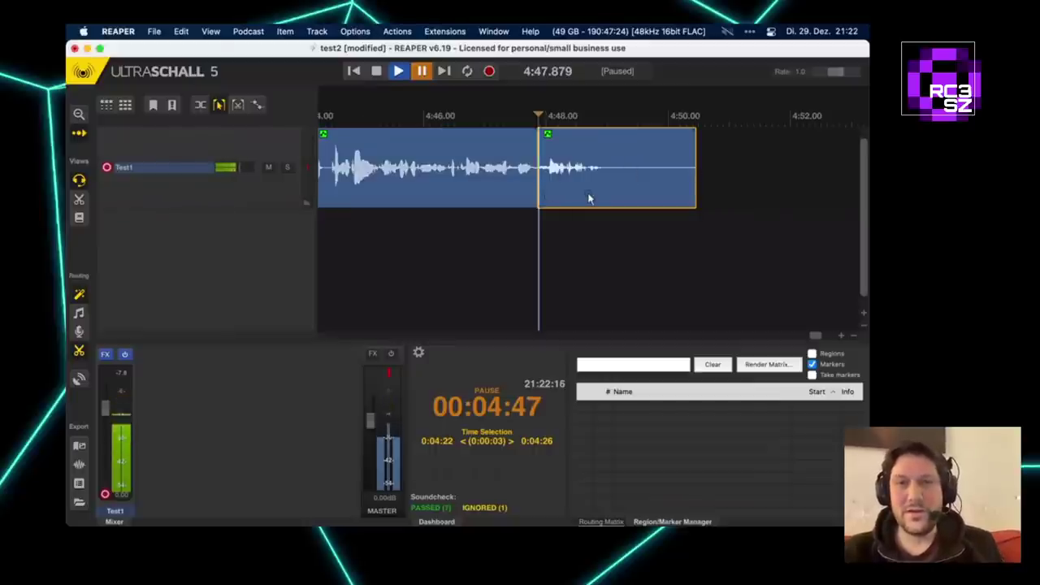
pyautogui.press('Delete')
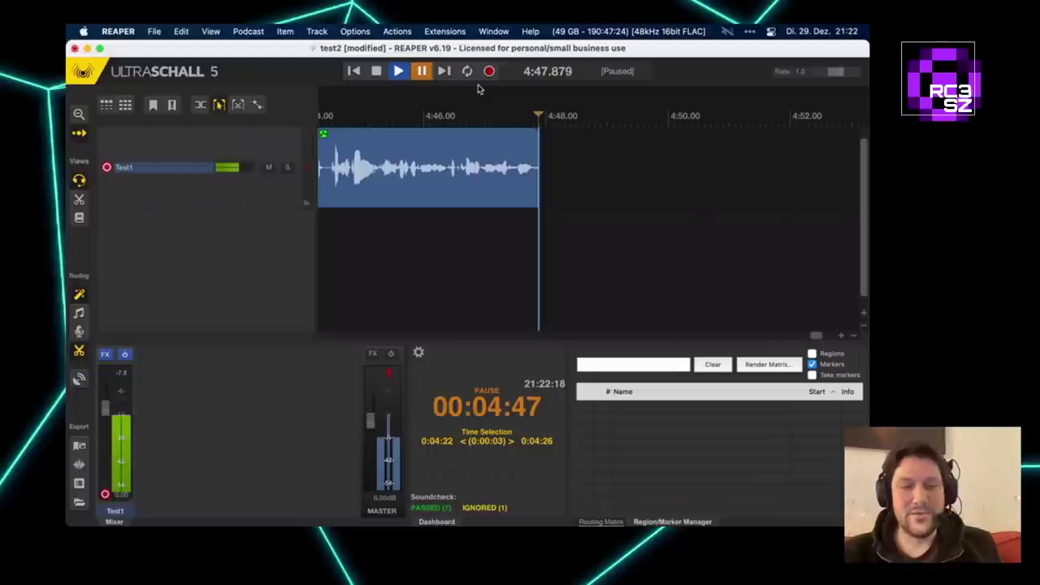
pyautogui.press('super+z')
pyautogui.press('super+z')
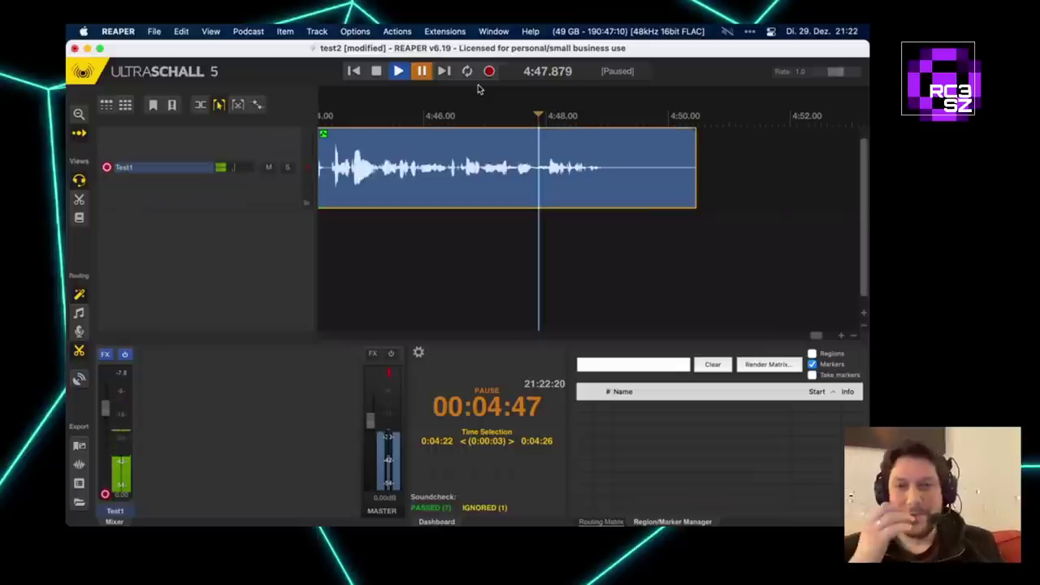
# Place the edit cursor in the speech gap at 4:47.858, make a pre-roll recording from there and stop it at about 4:52.5.
pyautogui.click(575, 213)
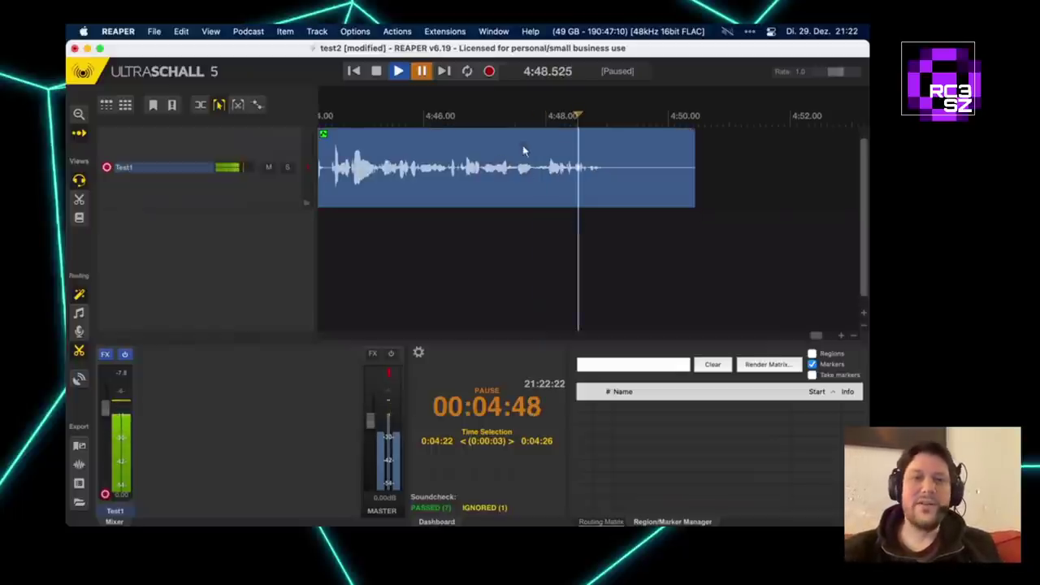
pyautogui.click(537, 186)
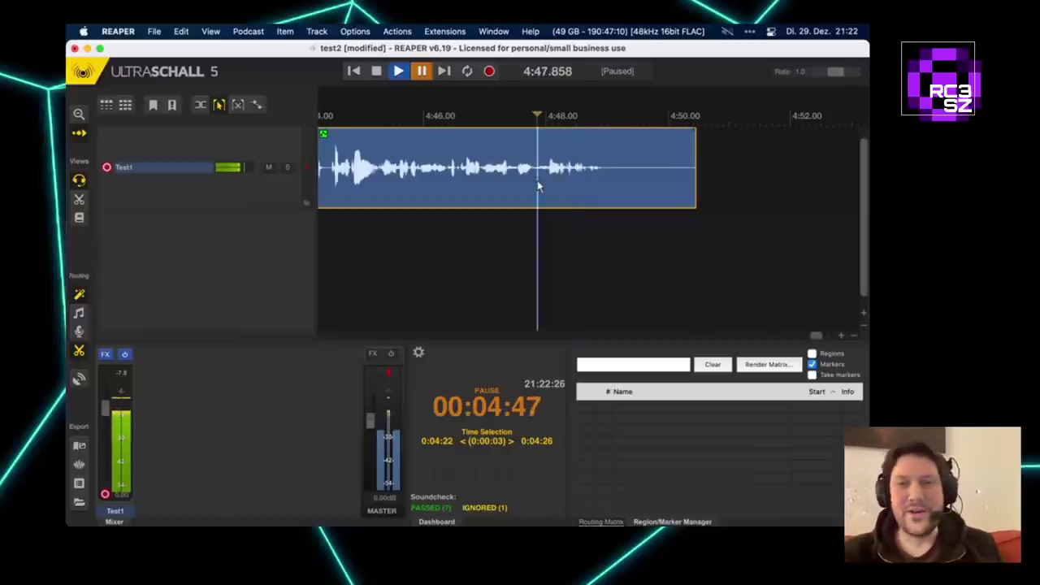
pyautogui.click(724, 231)
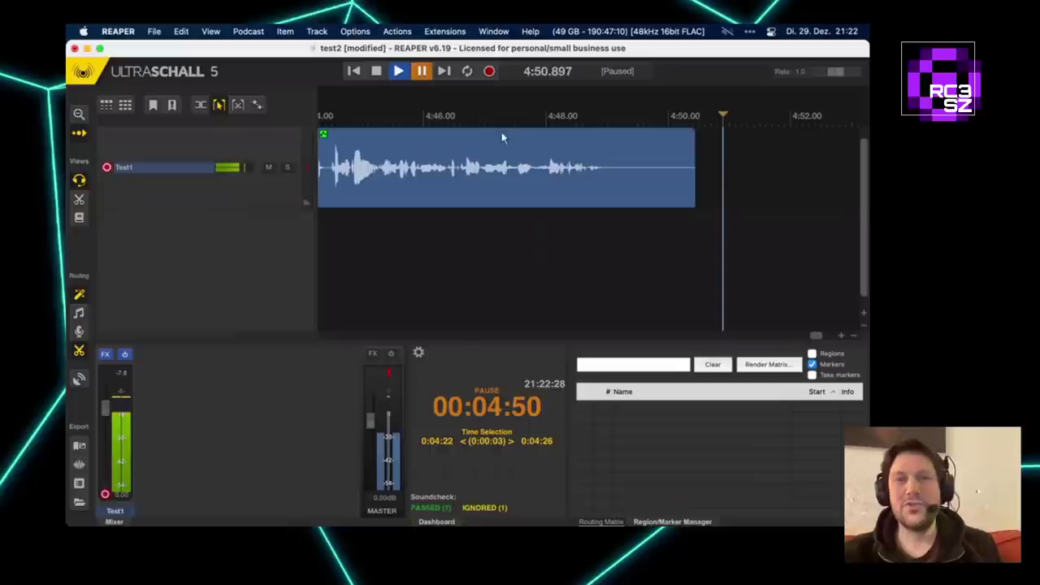
pyautogui.click(536, 187)
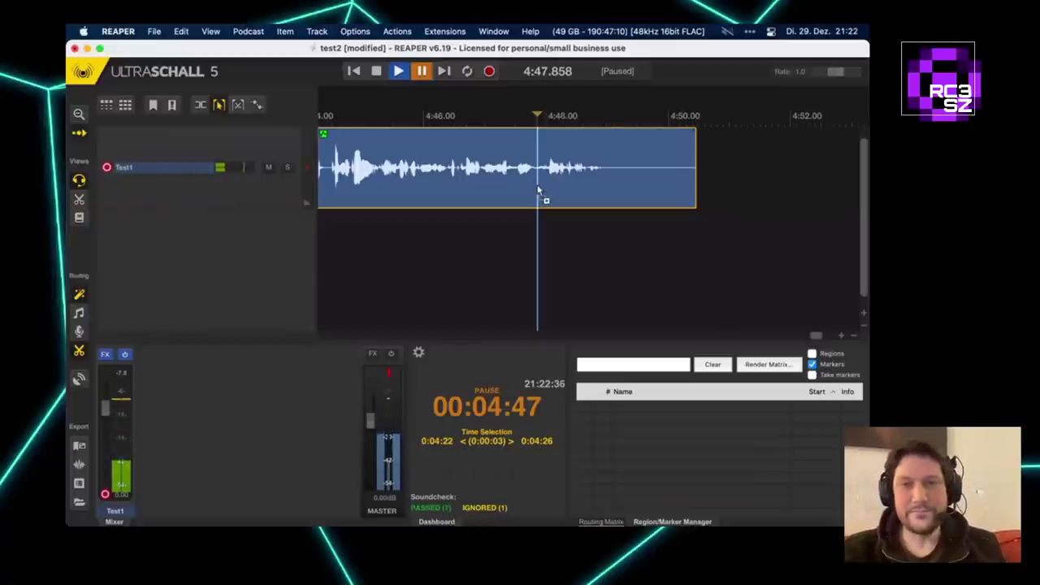
pyautogui.hotkey('shift', 'r')
pyautogui.scroll(-4, 537, 184)
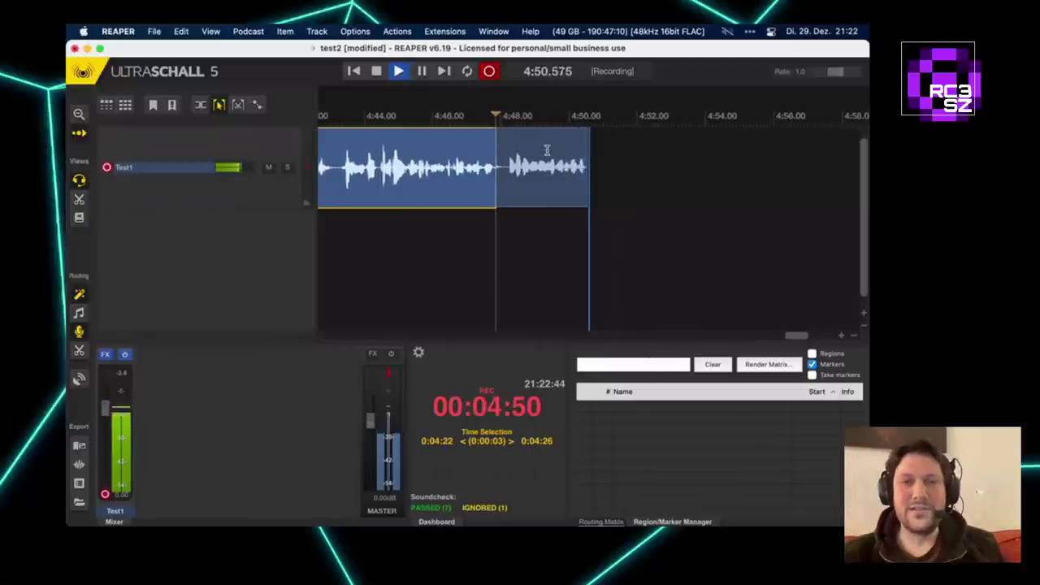
pyautogui.click(376, 72)
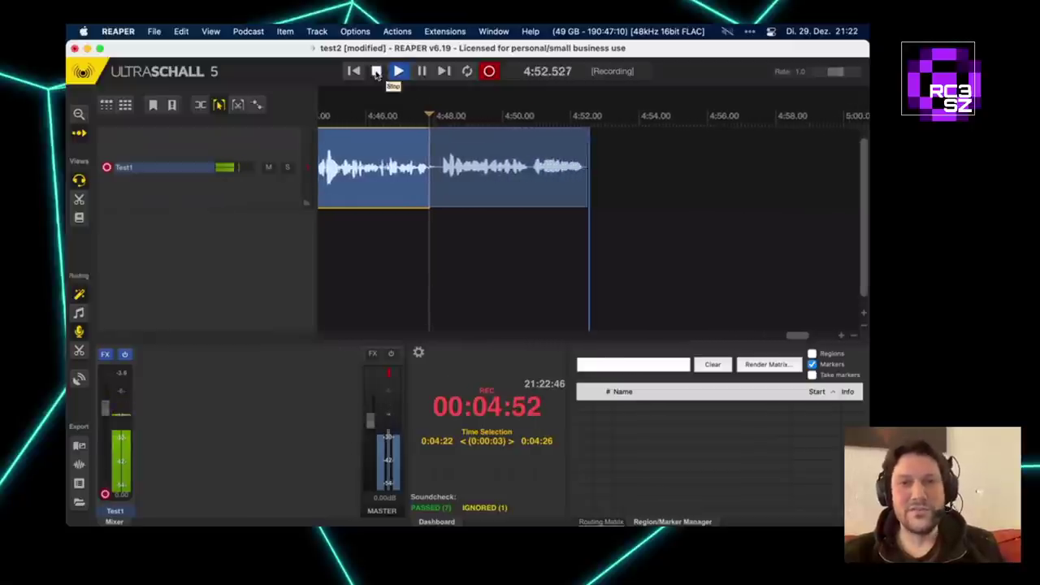
# Place the edit cursor in the speech gap at about 4:50.7, make a pre-roll recording from there and stop it at about 4:54.3.
pyautogui.click(463, 261)
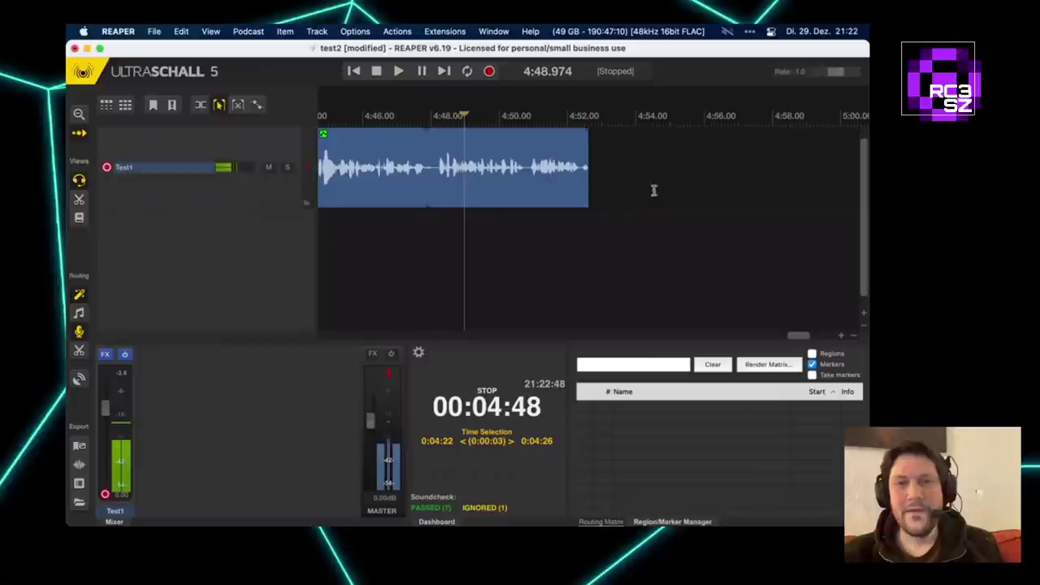
pyautogui.click(523, 187)
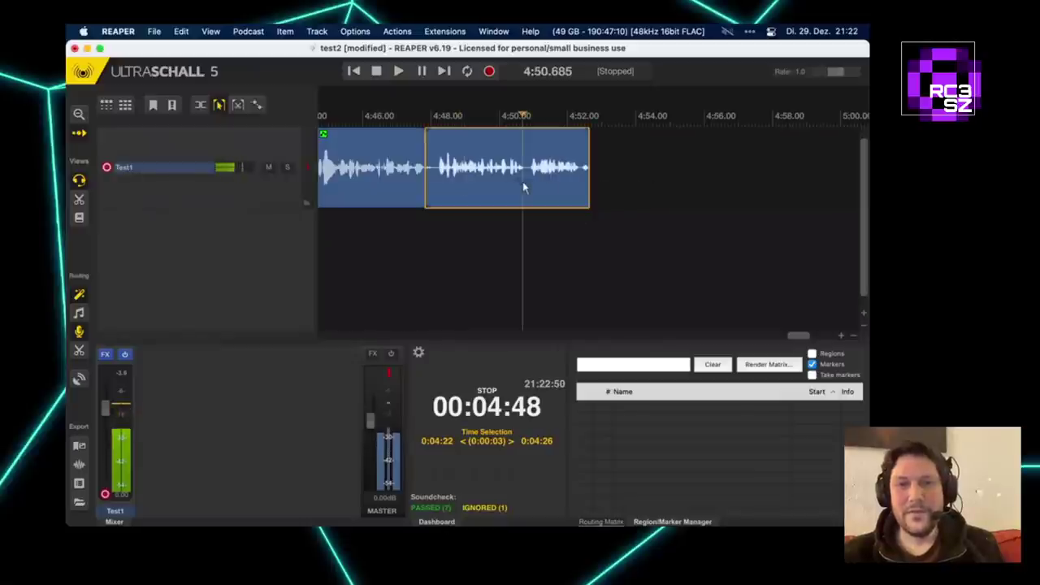
pyautogui.click(571, 191)
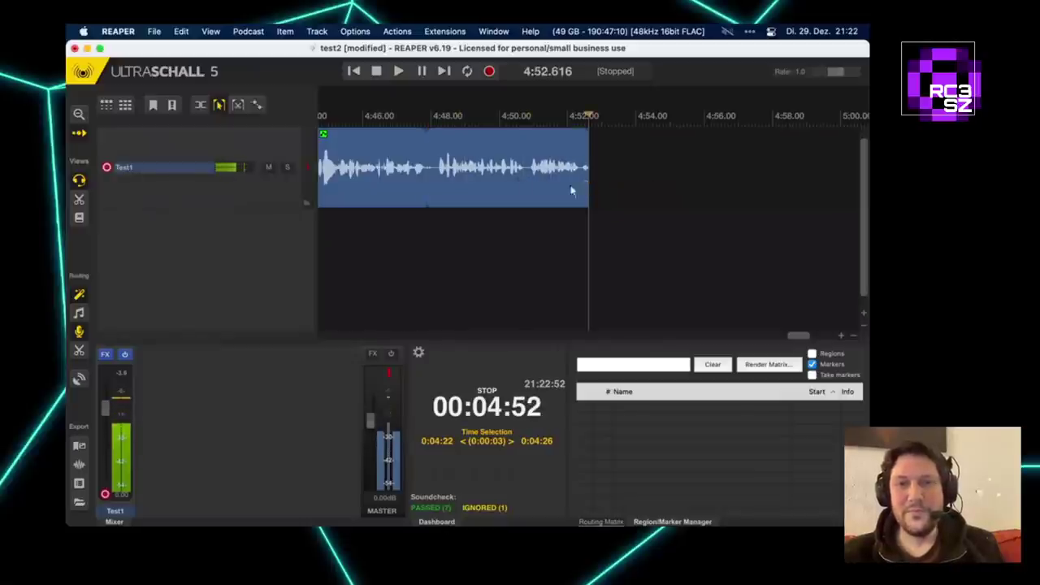
pyautogui.click(524, 181)
pyautogui.scroll(-2, 525, 181)
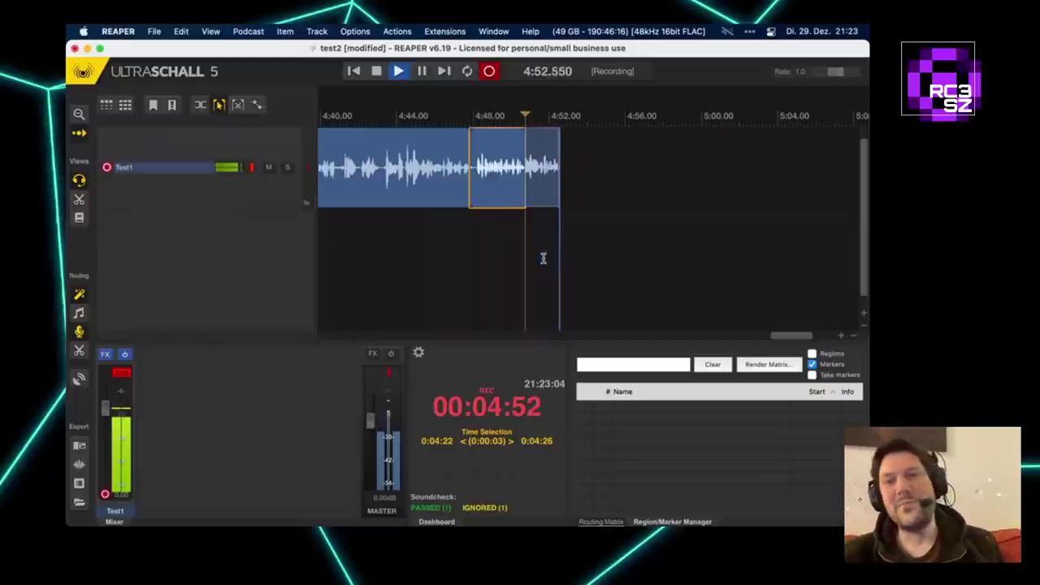
pyautogui.click(376, 73)
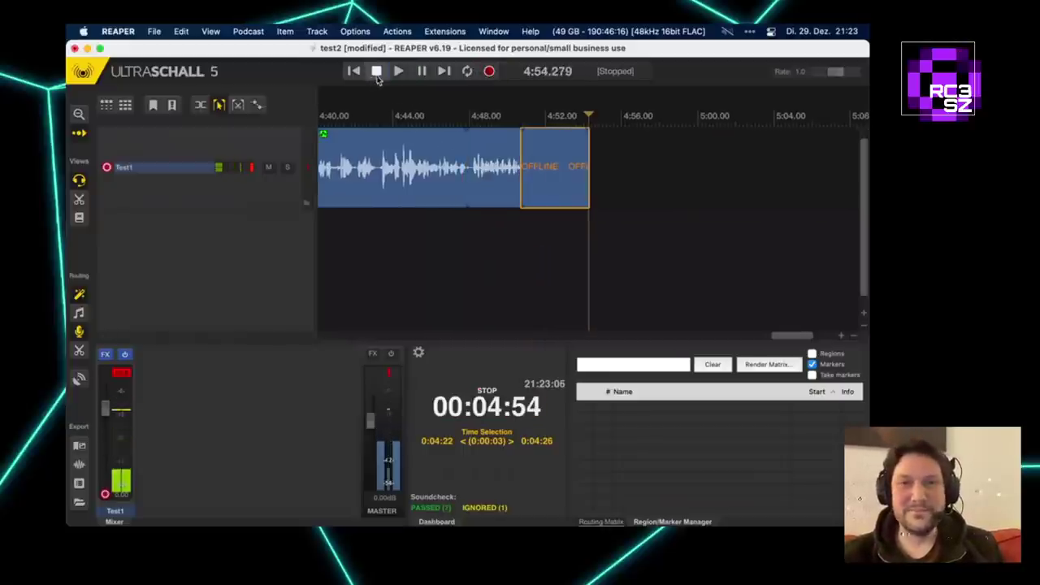
# Inspect the transition into the newest recorded item, placing the edit cursor at its start at about 4:50.7.
pyautogui.click(599, 233)
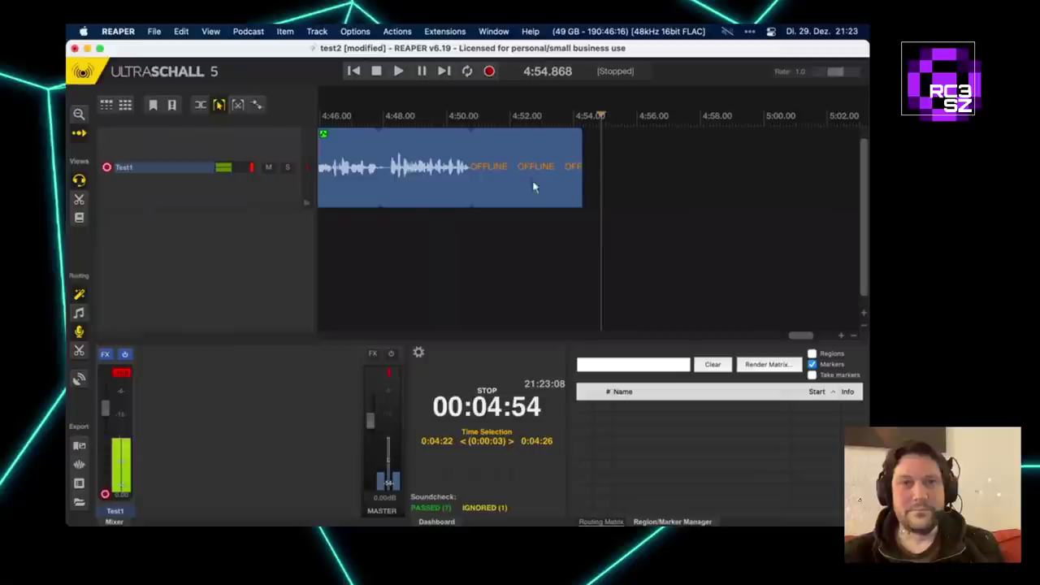
pyautogui.scroll(2, 490, 199)
pyautogui.click(506, 245)
pyautogui.moveTo(492, 203)
pyautogui.mouseDown()
pyautogui.moveTo(529, 200)
pyautogui.moveTo(481, 204)
pyautogui.mouseUp()
pyautogui.click(459, 279)
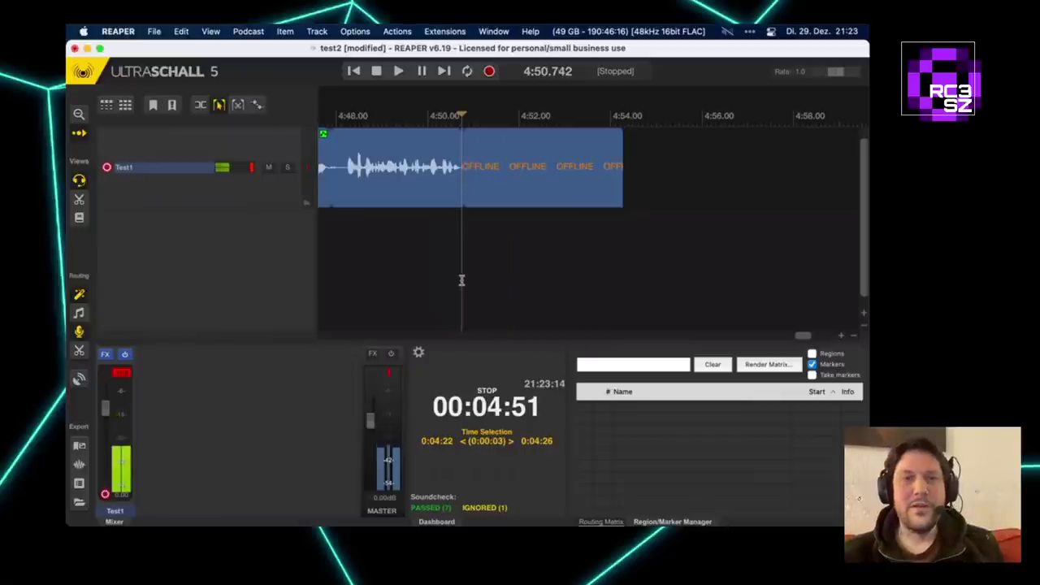
# Place the edit cursor in the speech gap at 4:40.985, make a ripple insert recording there and stop it at about 4:49.8.
pyautogui.hscroll(-5, 460, 279)
pyautogui.click(506, 187)
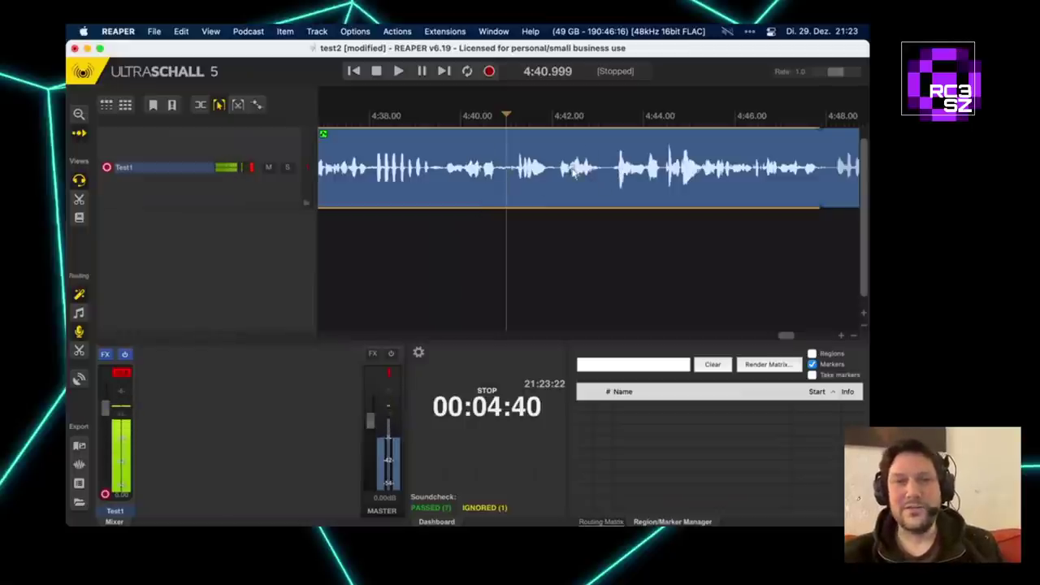
pyautogui.click(539, 177)
pyautogui.click(506, 183)
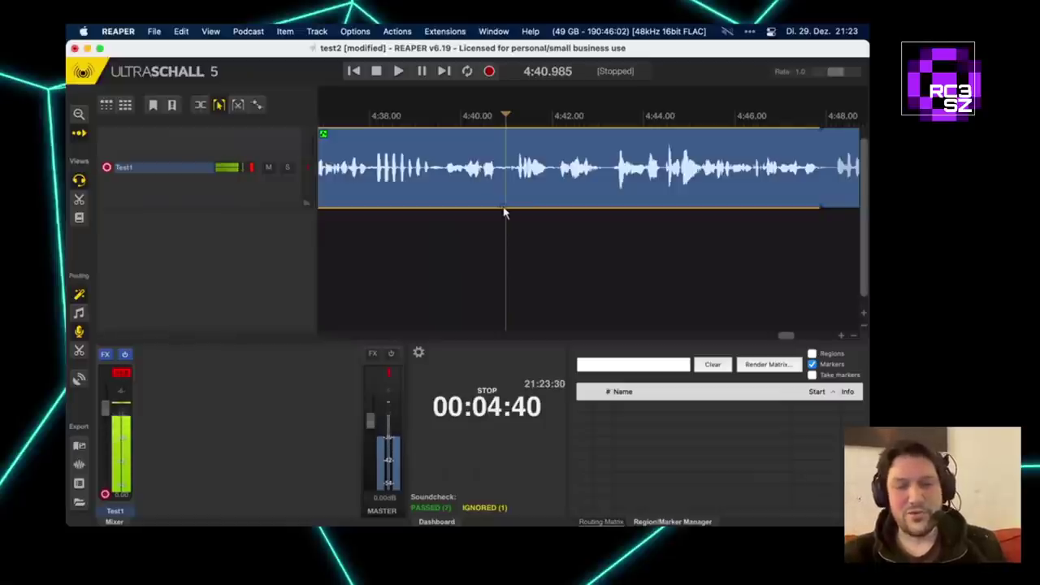
pyautogui.press('super+r')
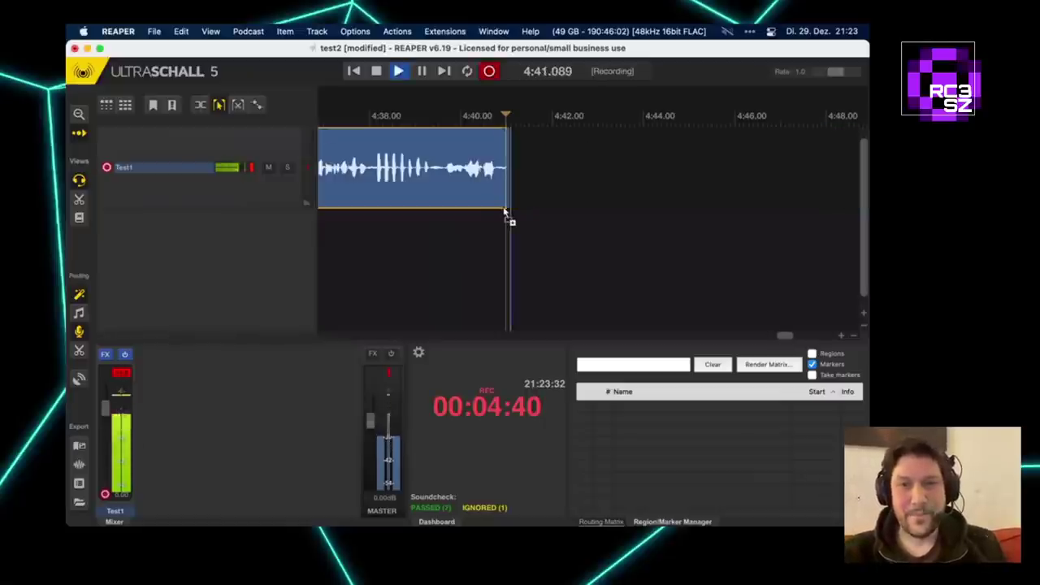
pyautogui.scroll(-2, 638, 173)
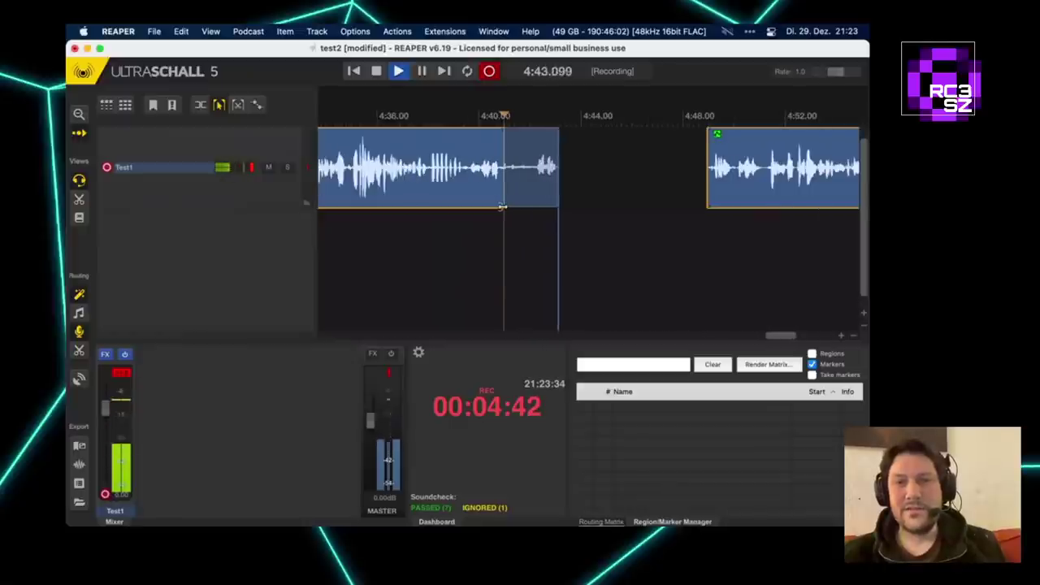
pyautogui.scroll(-2, 687, 172)
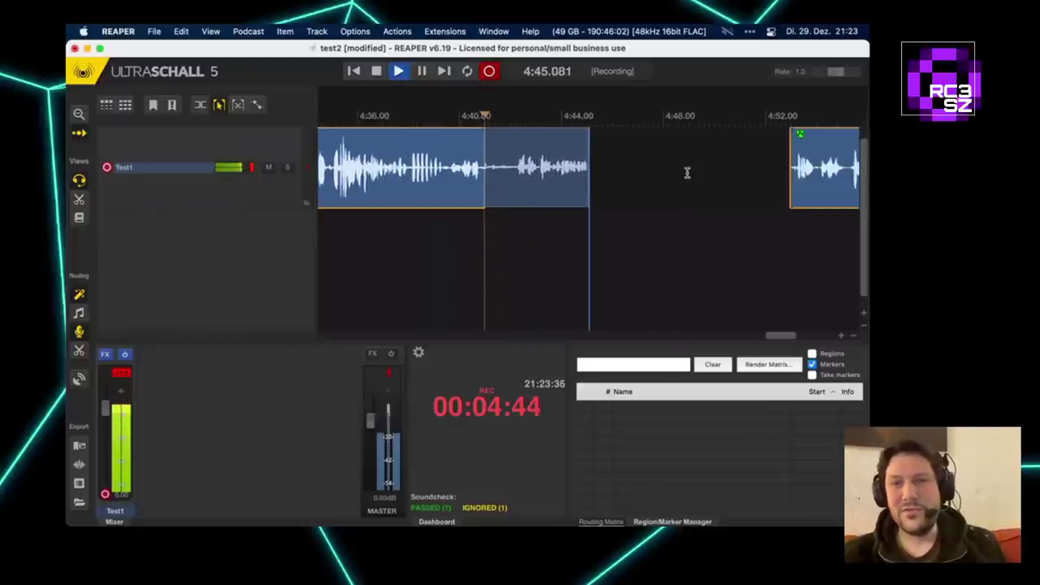
pyautogui.hscroll(3, 687, 172)
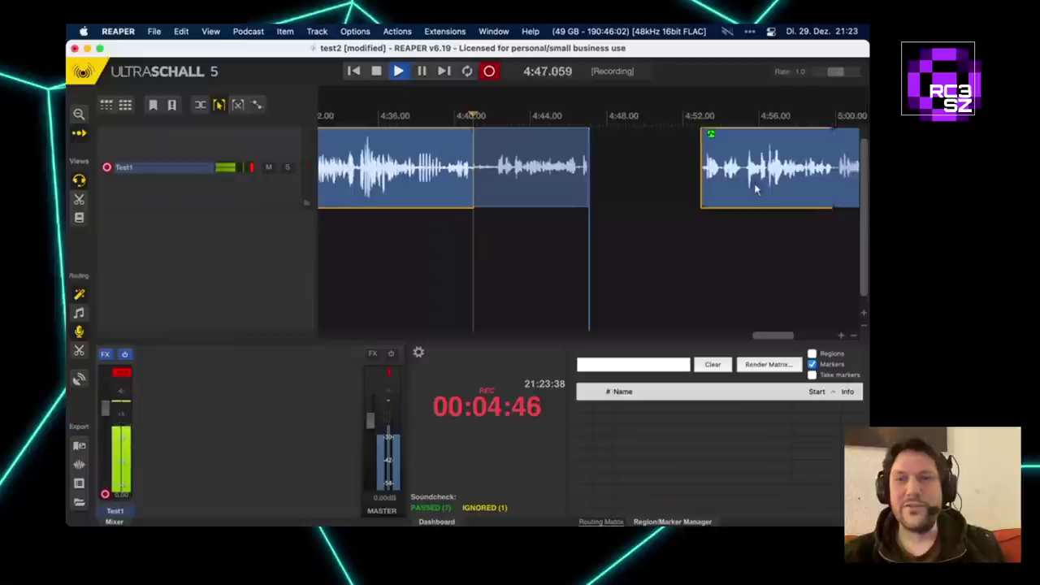
pyautogui.click(376, 72)
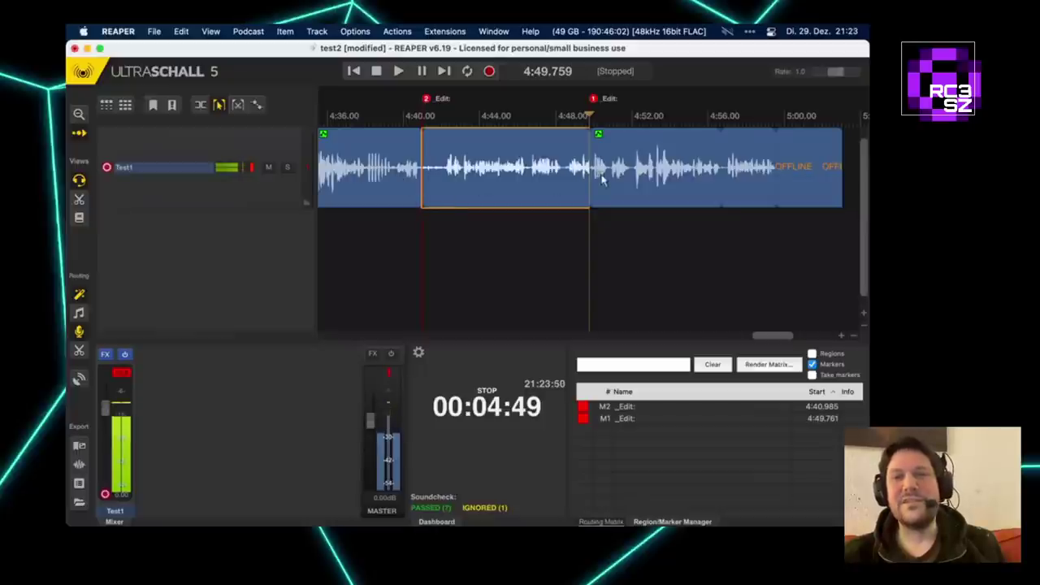
# Make a second ripple insert recording in the speech gap at 4:30.023, stop it at about 4:32.8 and deselect the new item.
pyautogui.scroll(3, 553, 193)
pyautogui.hscroll(-5, 552, 193)
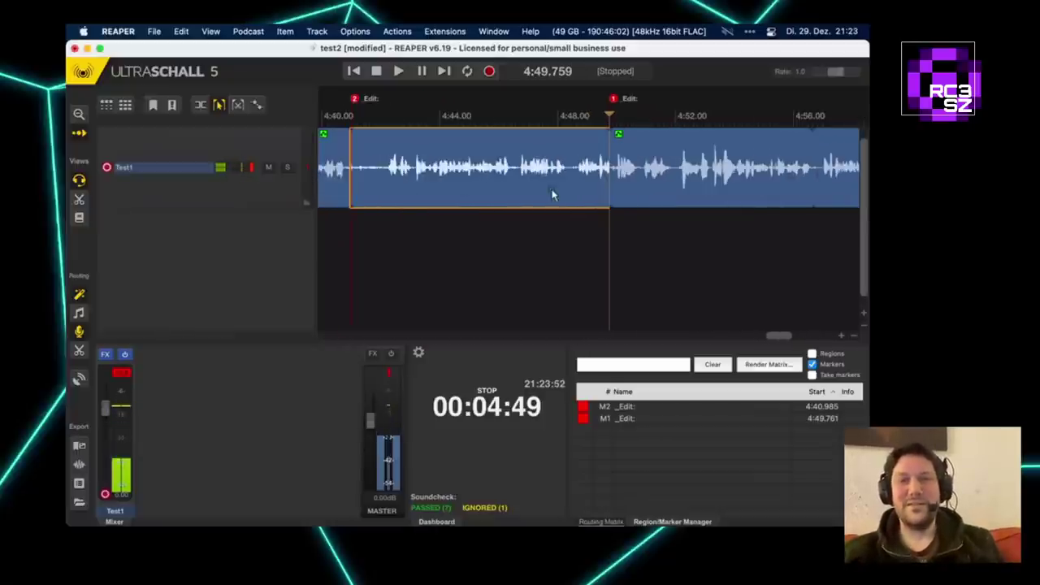
pyautogui.click(490, 241)
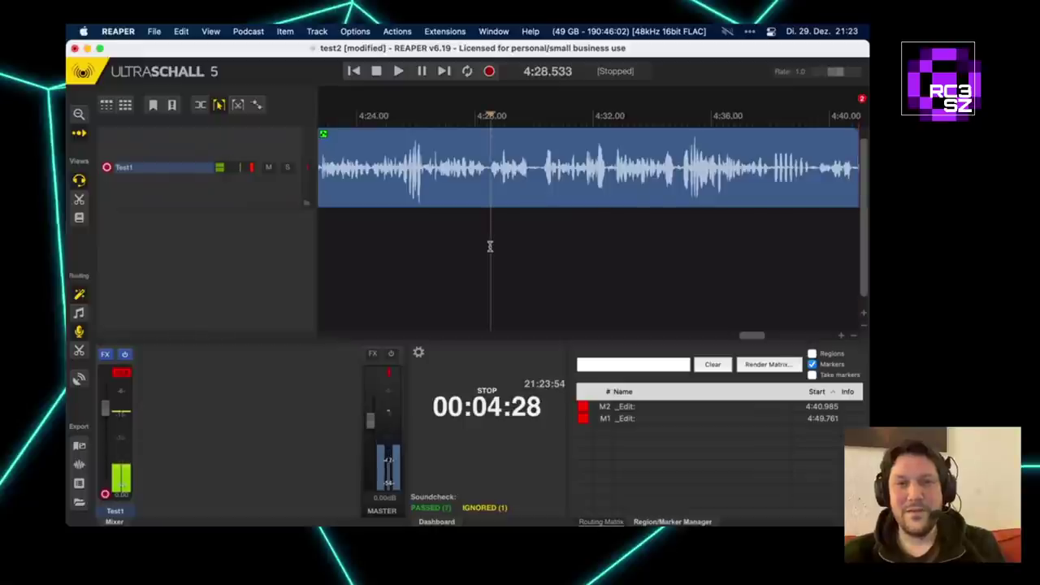
pyautogui.click(539, 223)
pyautogui.click(534, 221)
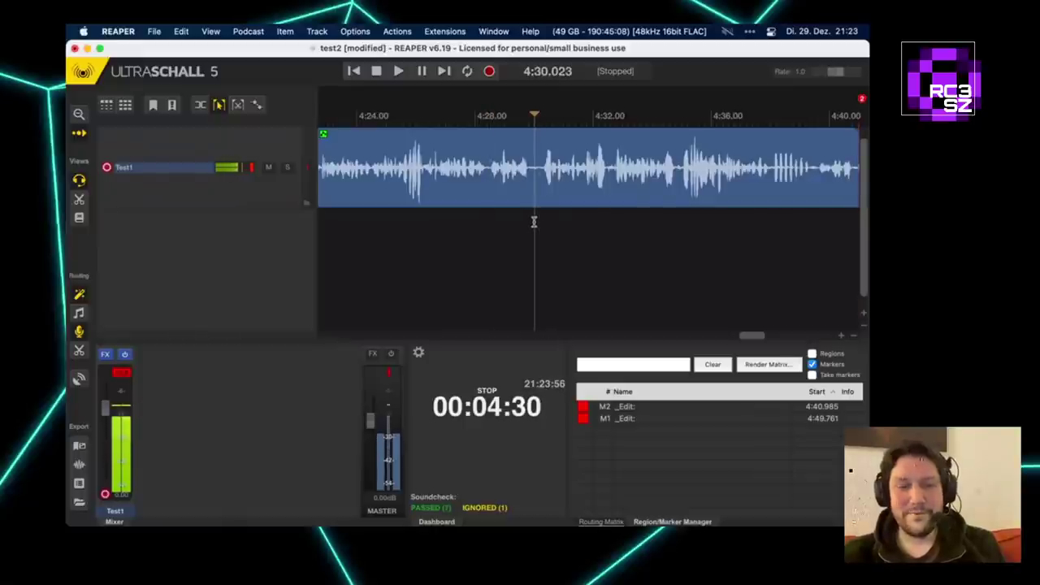
pyautogui.press('super+r')
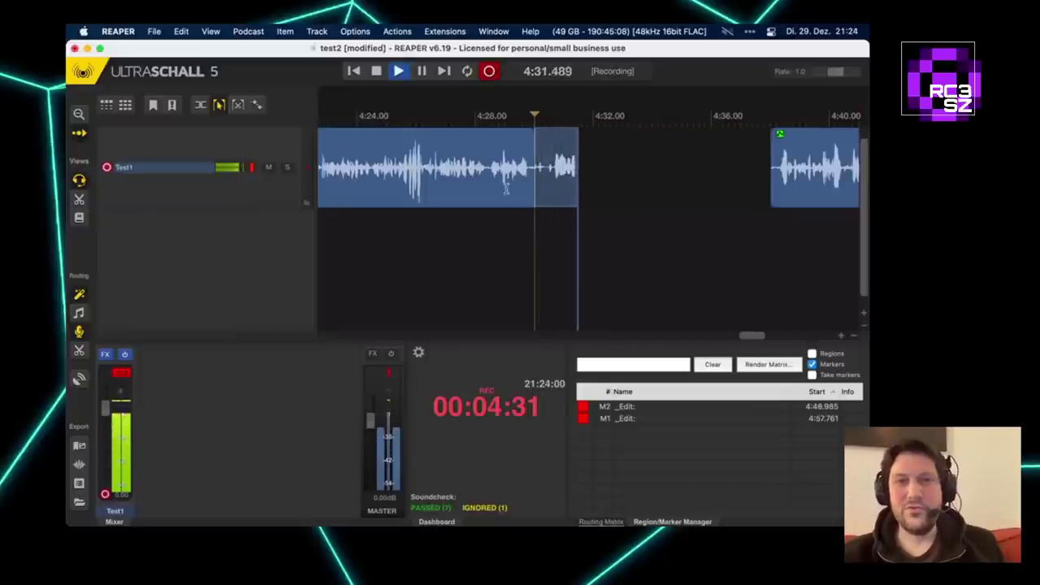
pyautogui.click(376, 71)
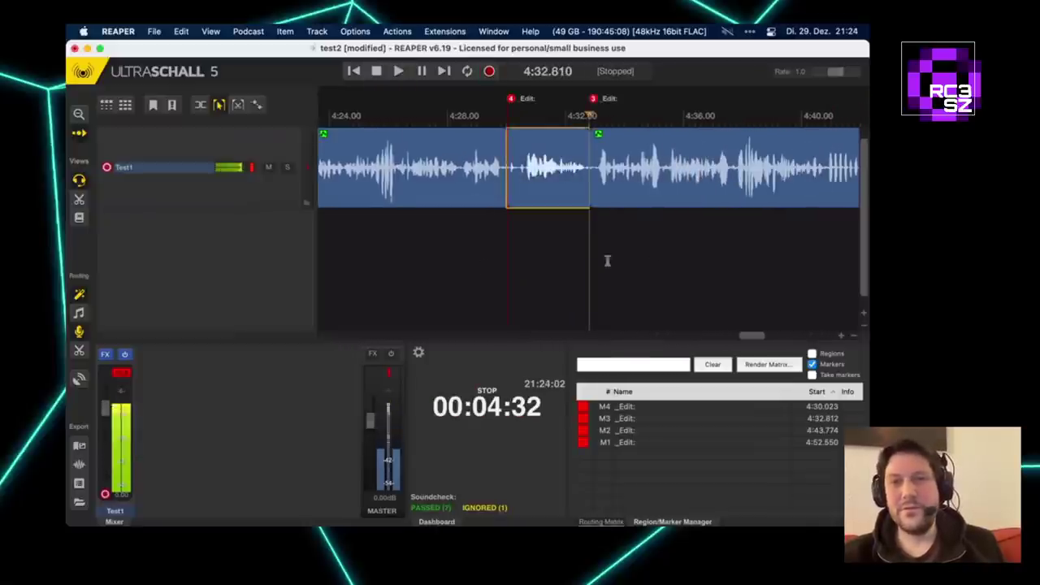
pyautogui.click(654, 252)
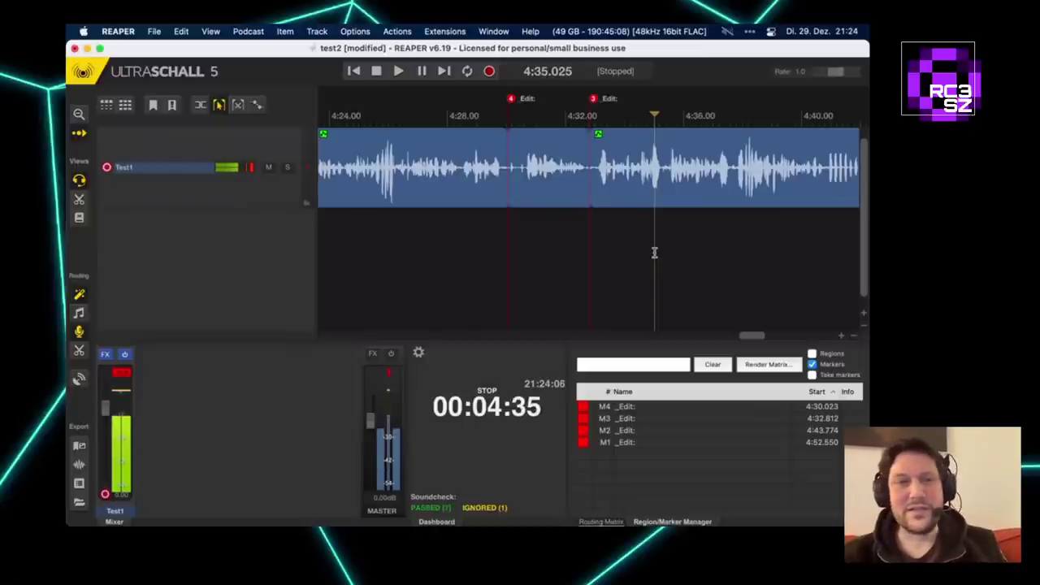
# Switch to Keynote and advance from the Pre-Roll and Ripple Insert Recording slide to the Magic Routing 2 title slide.
pyautogui.press('super+Tab')
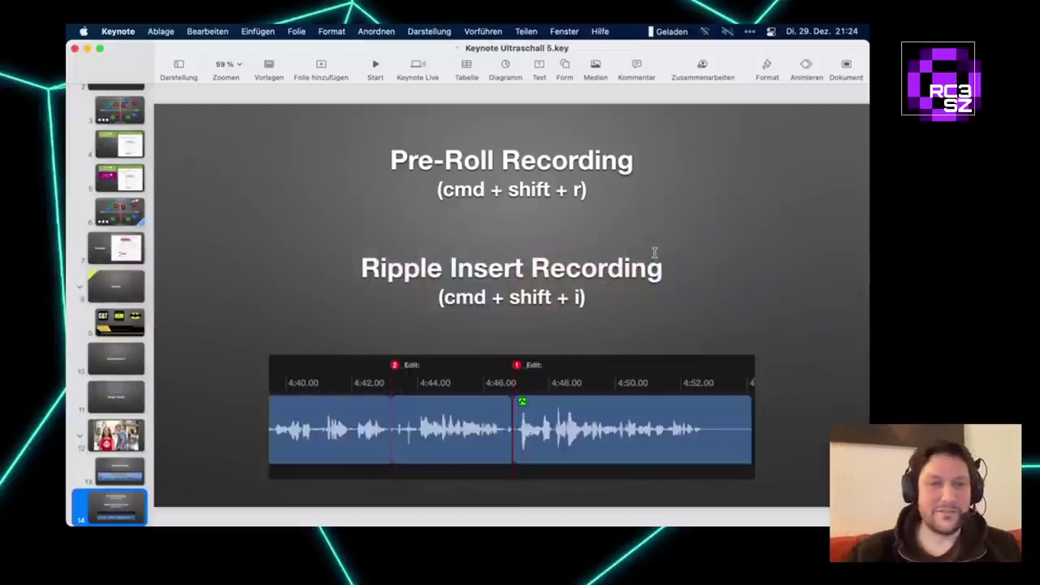
pyautogui.press('Down')
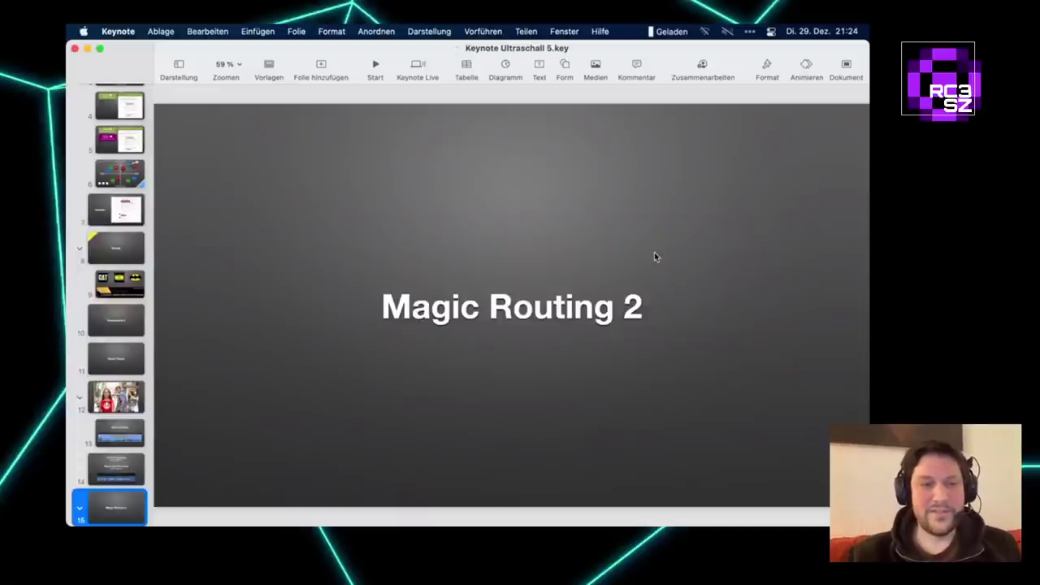
pyautogui.press('Down')
pyautogui.press('Up')
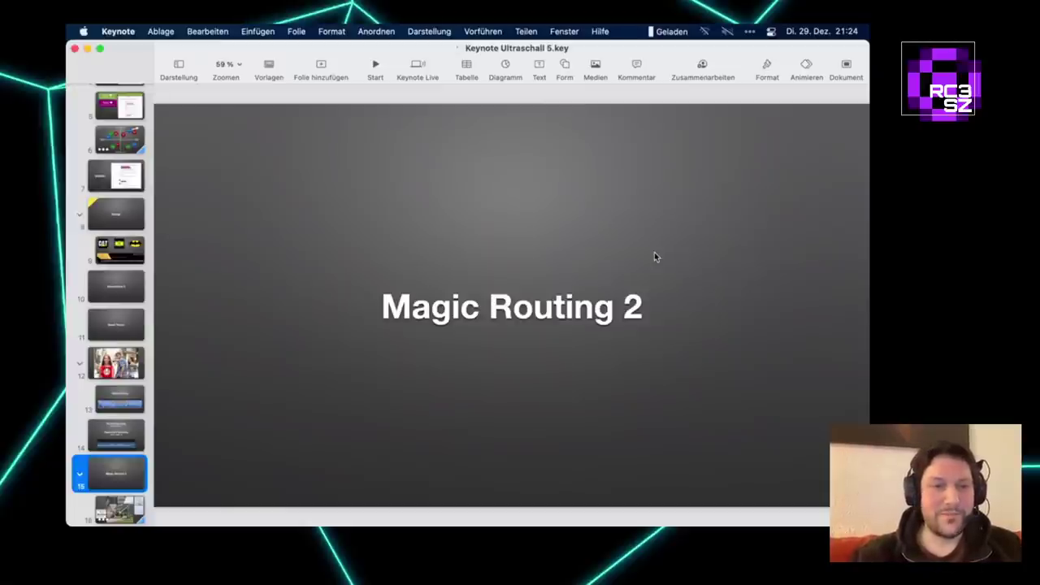
# Advance the presentation through the two Routing Matrix slides to slide 18, which shows the Magic Routing 2 routing buttons.
pyautogui.press('Down')
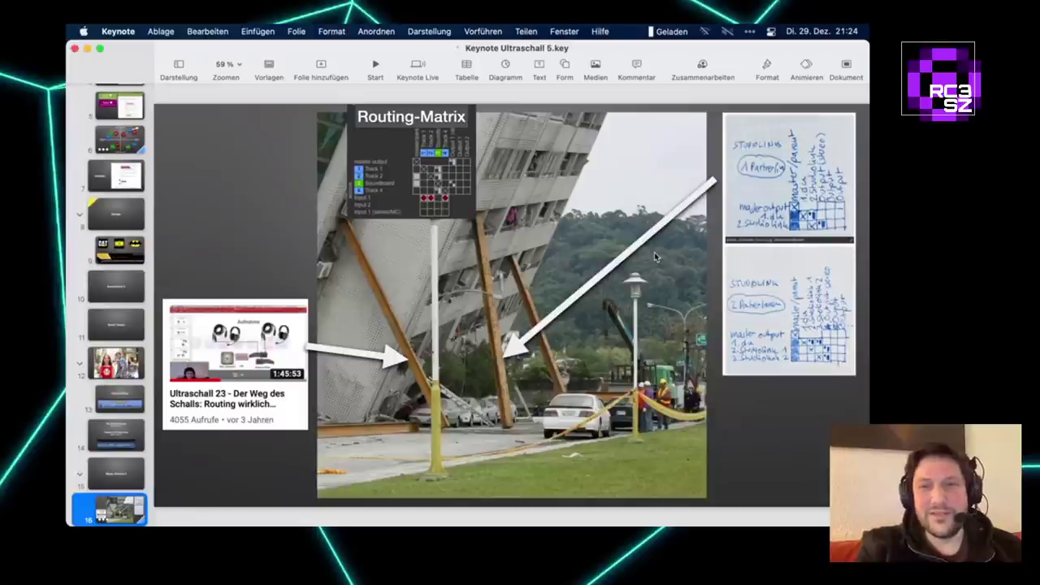
pyautogui.press('Down')
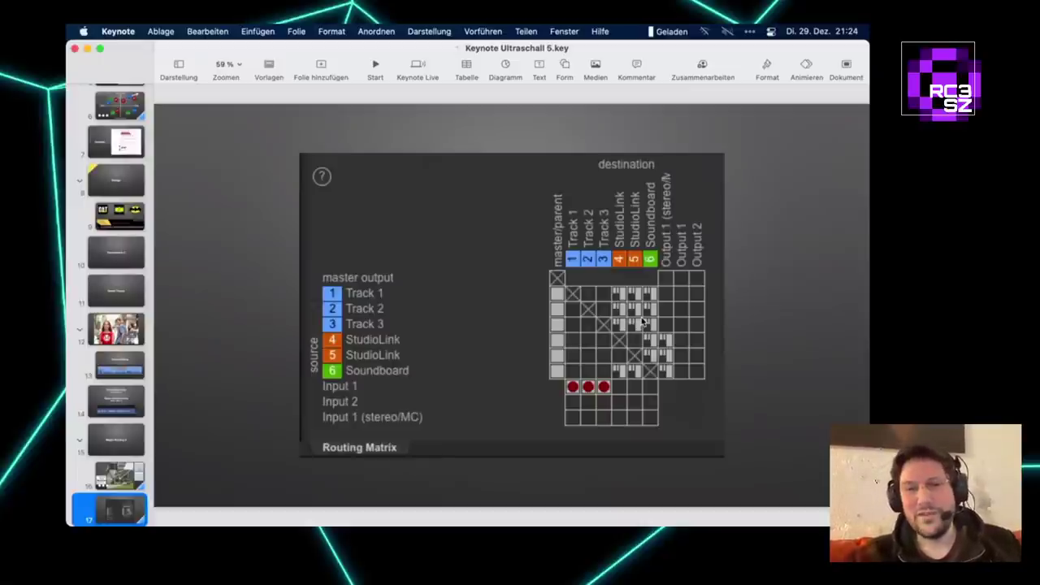
pyautogui.press('Down')
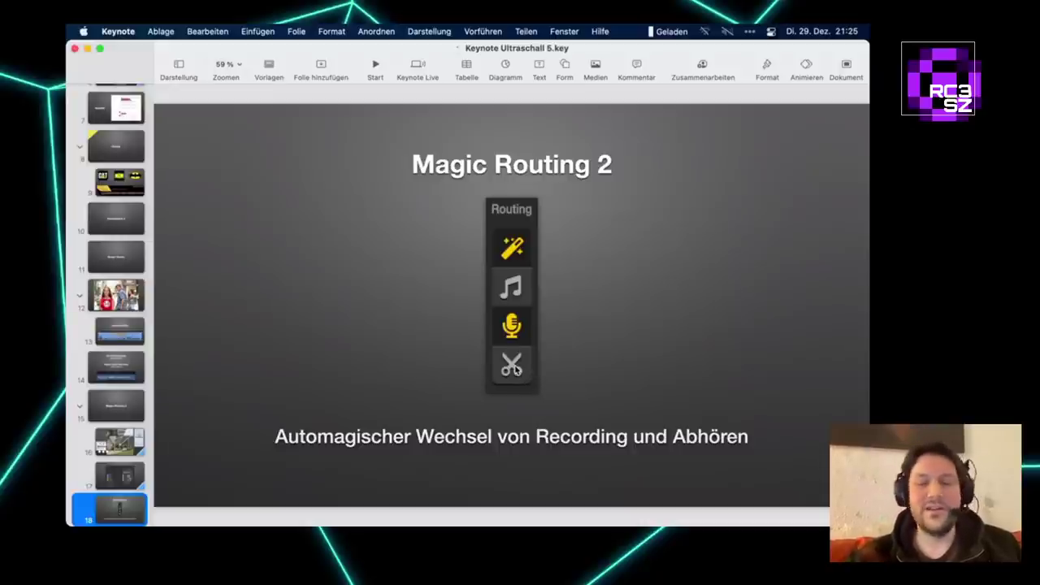
# Return to REAPER, place the edit cursor at 4:56.550 on the Test1 item, and briefly play and stop it.
pyautogui.press('super+Tab')
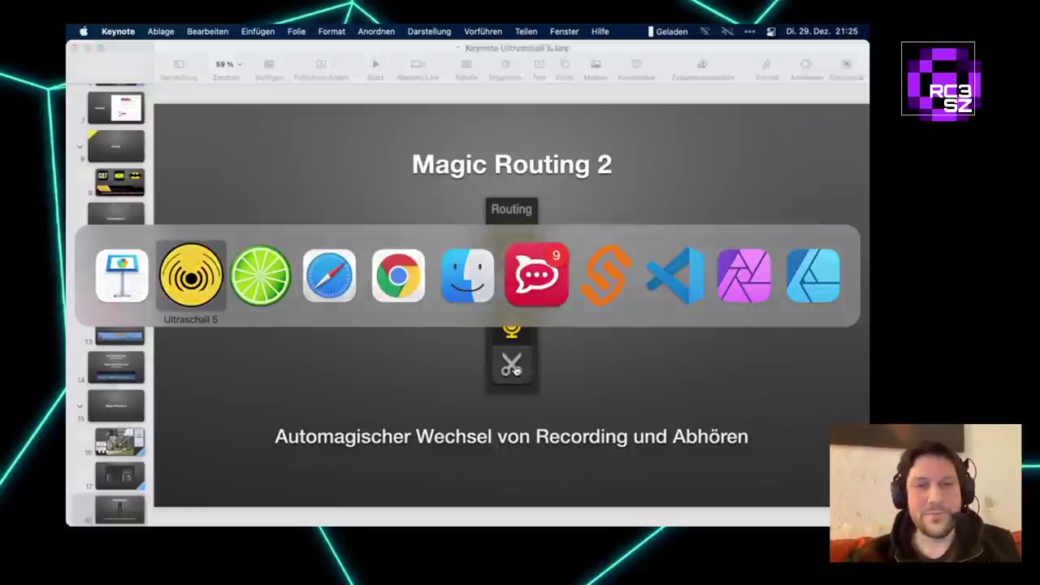
pyautogui.hscroll(5, 697, 258)
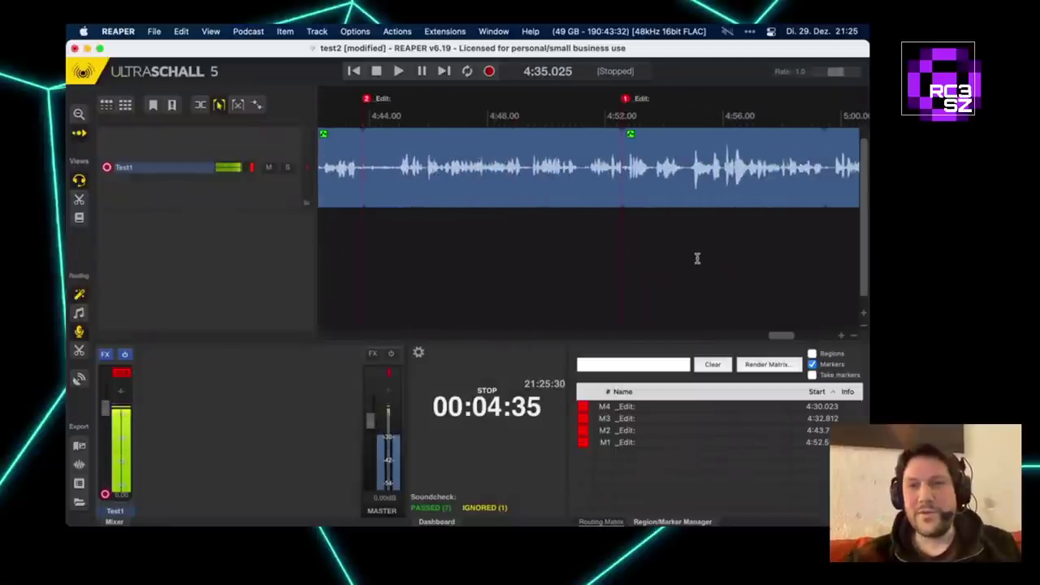
pyautogui.hscroll(10, 697, 259)
pyautogui.hscroll(-5, 697, 259)
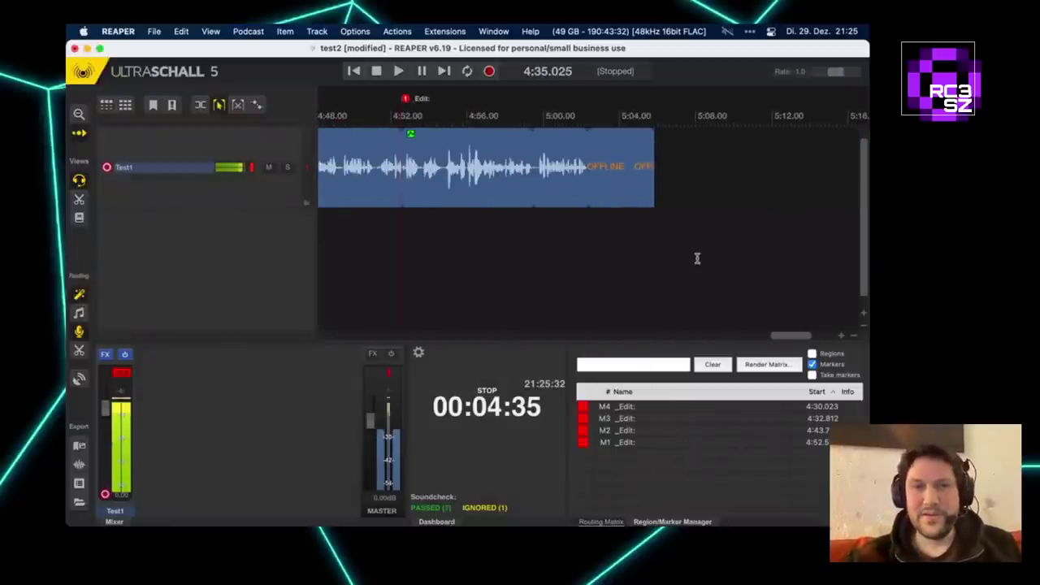
pyautogui.click(454, 225)
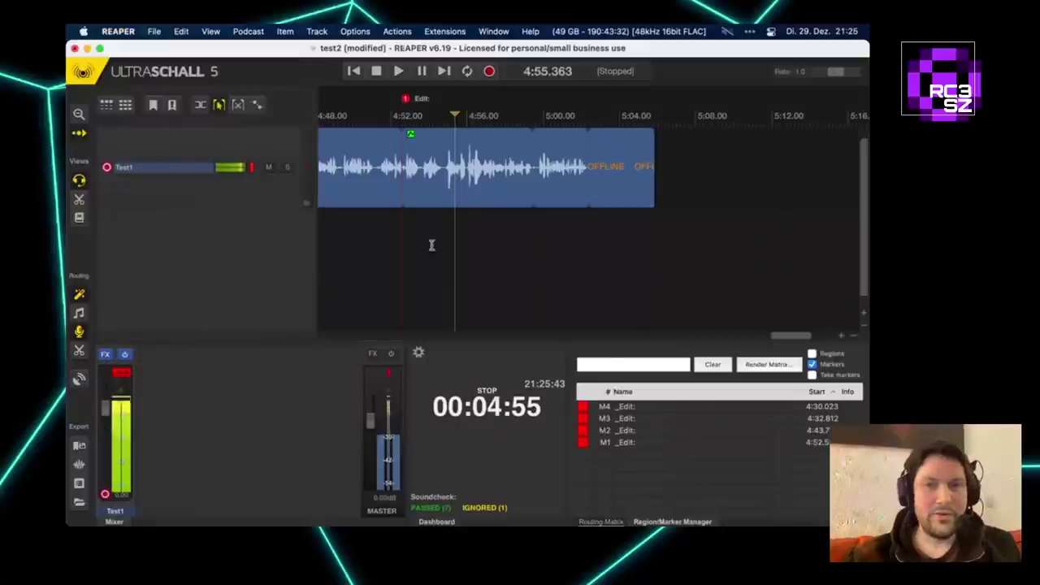
pyautogui.click(479, 238)
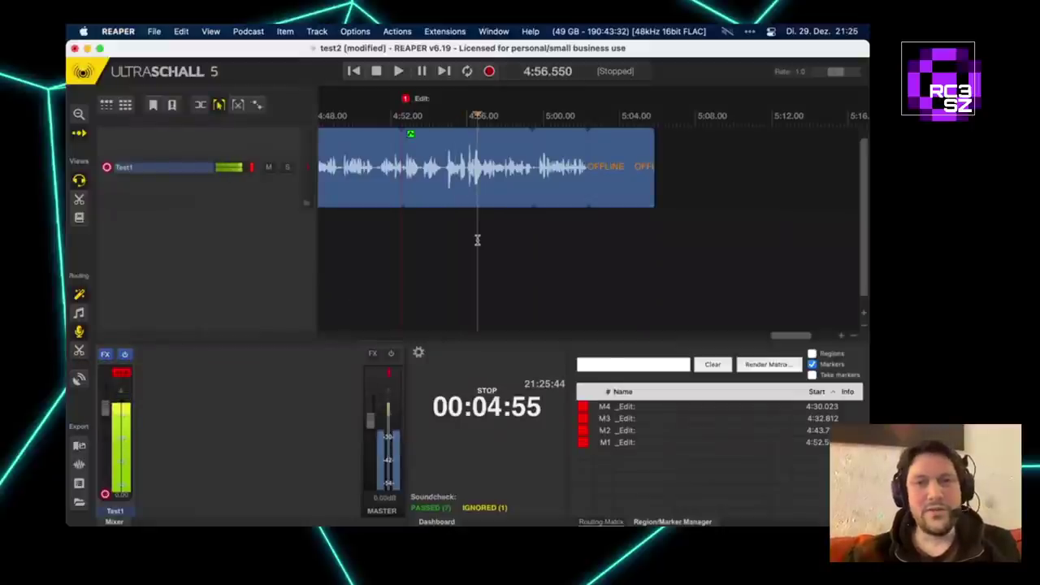
pyautogui.press('space')
pyautogui.press('space')
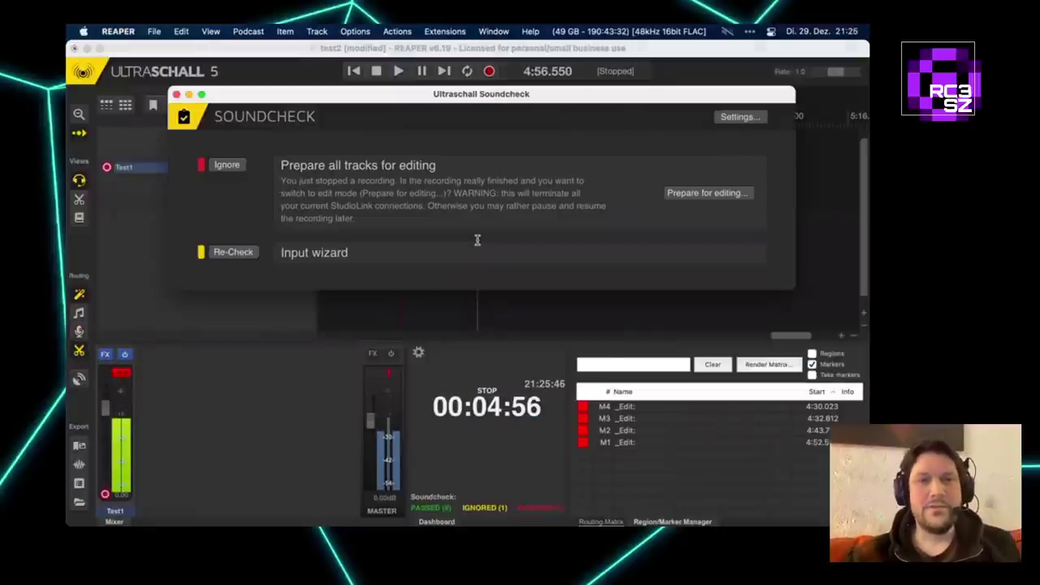
# Ignore the "Prepare all tracks for editing" check, close Soundcheck, and start playback of Test1 from about 4:56.
pyautogui.click(233, 165)
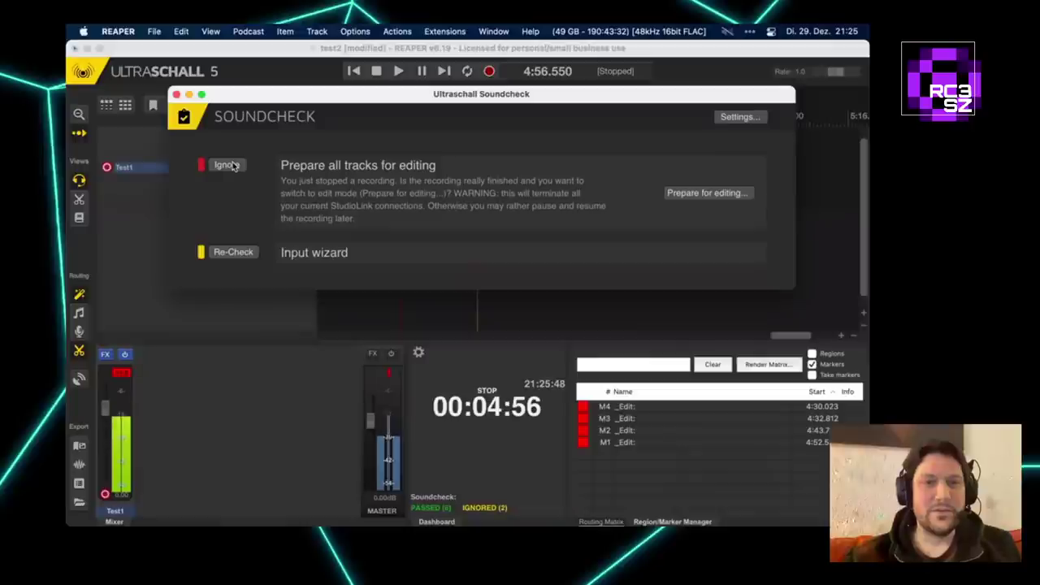
pyautogui.click(177, 95)
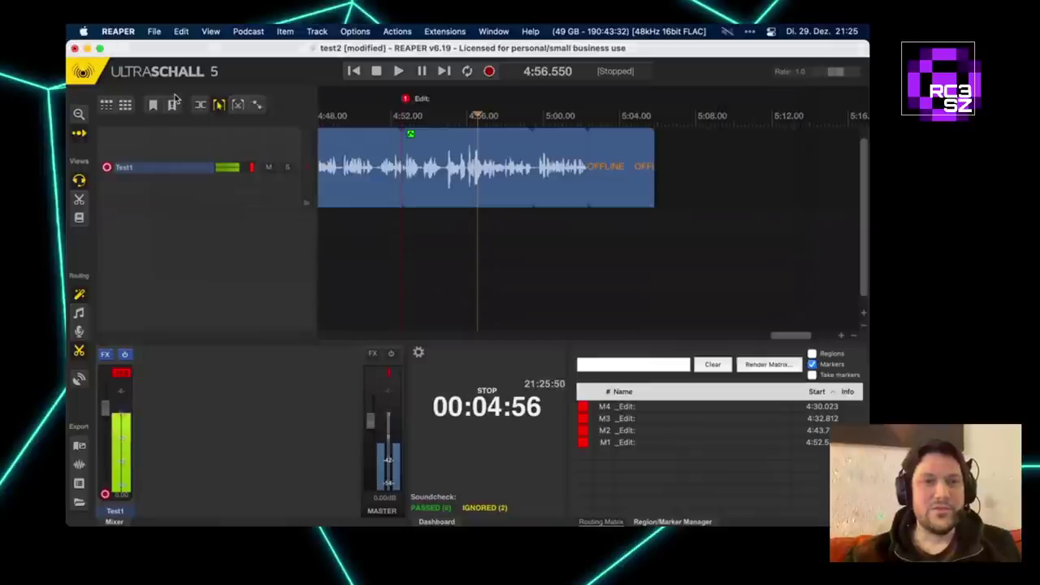
pyautogui.click(470, 237)
pyautogui.press('space')
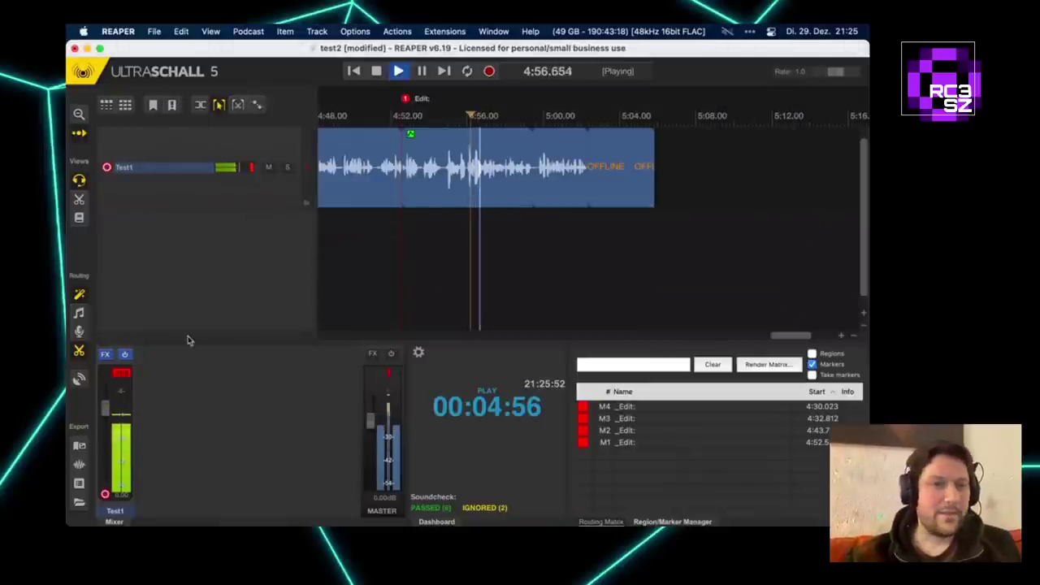
# Stop playback, record a take of about four seconds on Test1 from 5:07.002, and place the edit cursor at 5:11.981.
pyautogui.click(379, 71)
pyautogui.click(676, 232)
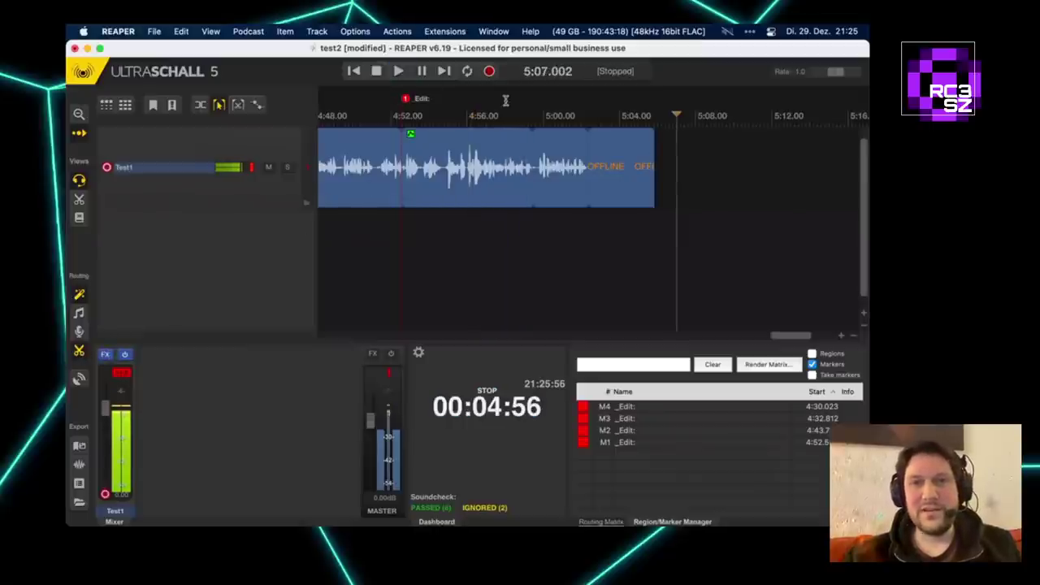
pyautogui.click(489, 71)
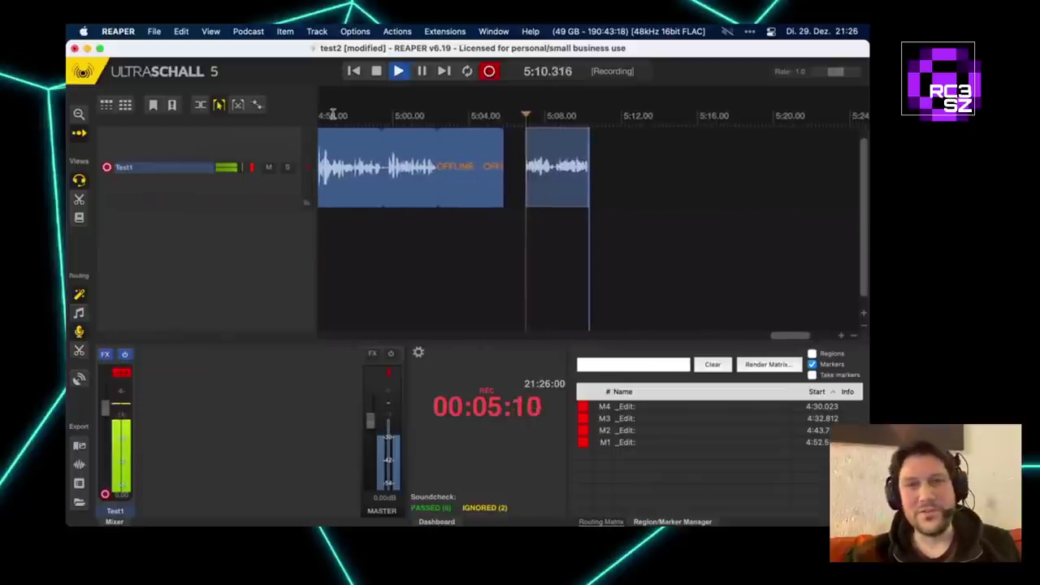
pyautogui.click(376, 72)
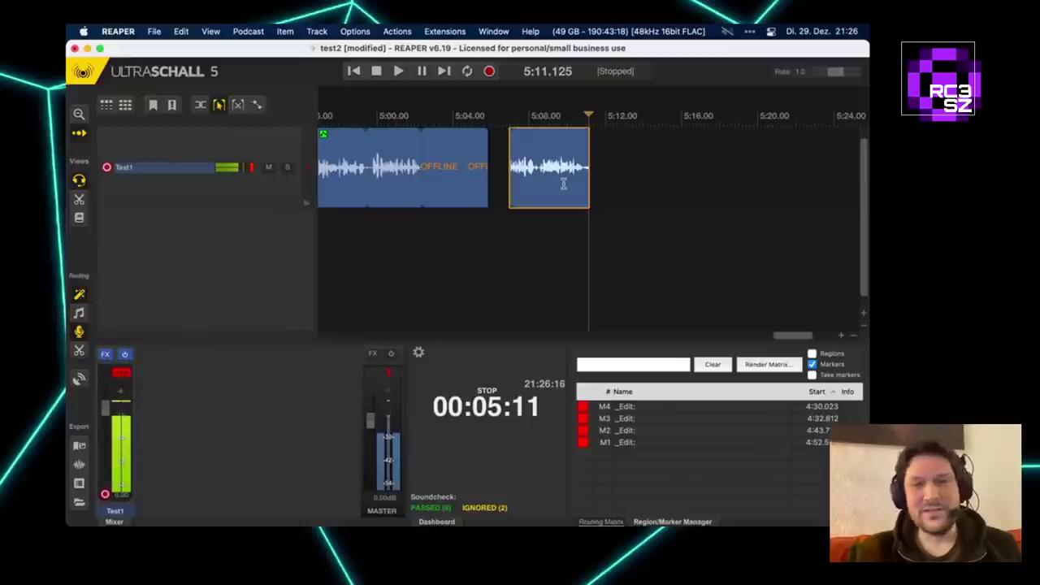
pyautogui.click(604, 242)
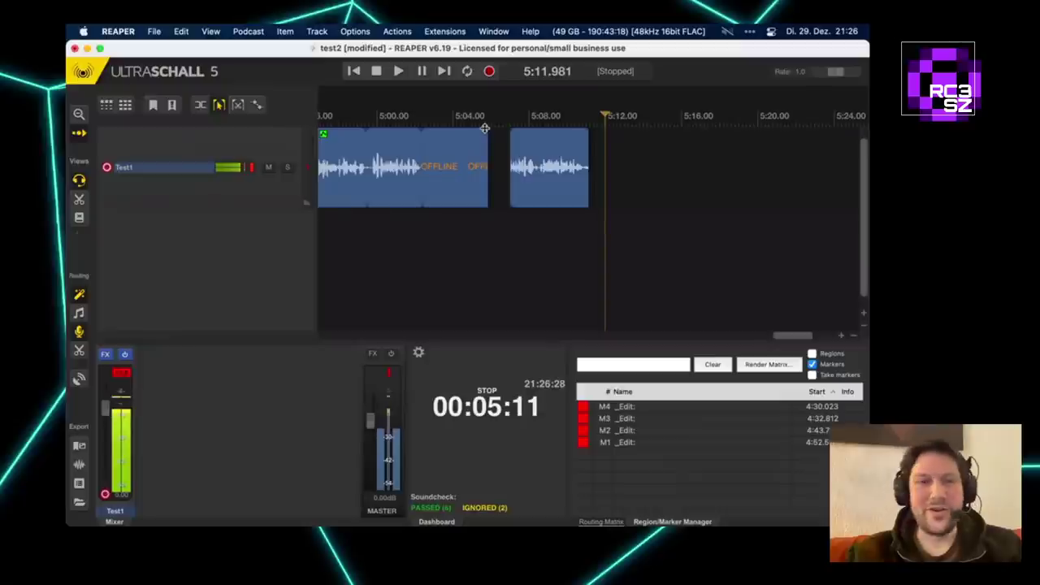
# Switch to Keynote and show slide 19, the Input Wizard slide.
pyautogui.press('super+Tab')
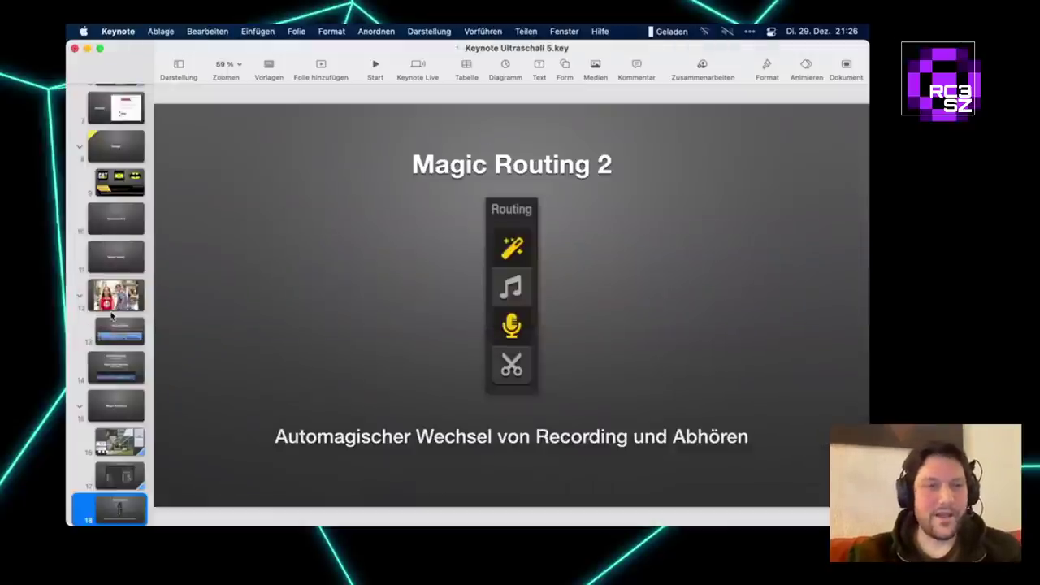
pyautogui.scroll(-3, 112, 329)
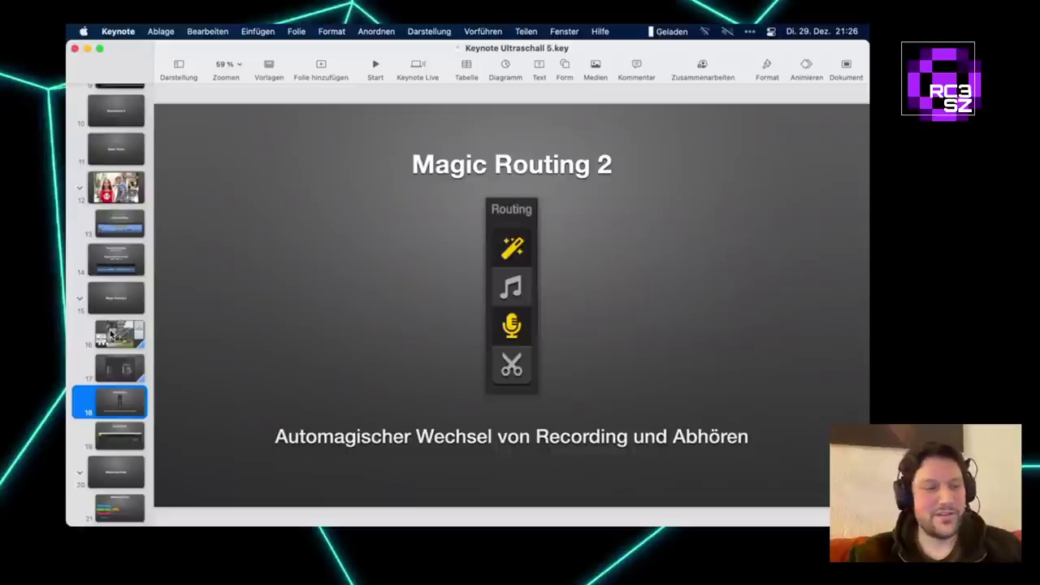
pyautogui.scroll(-3, 112, 333)
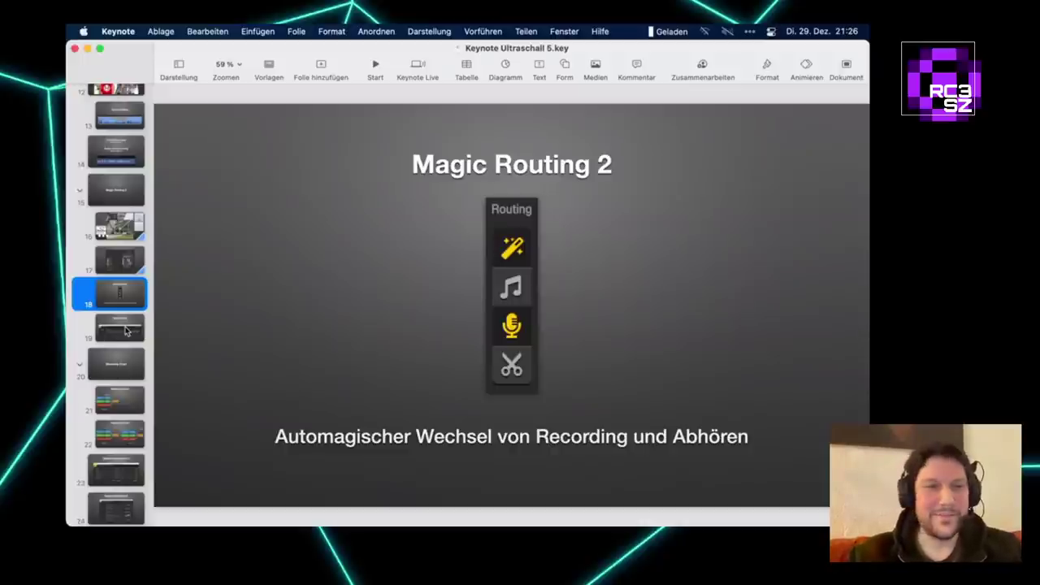
pyautogui.click(126, 331)
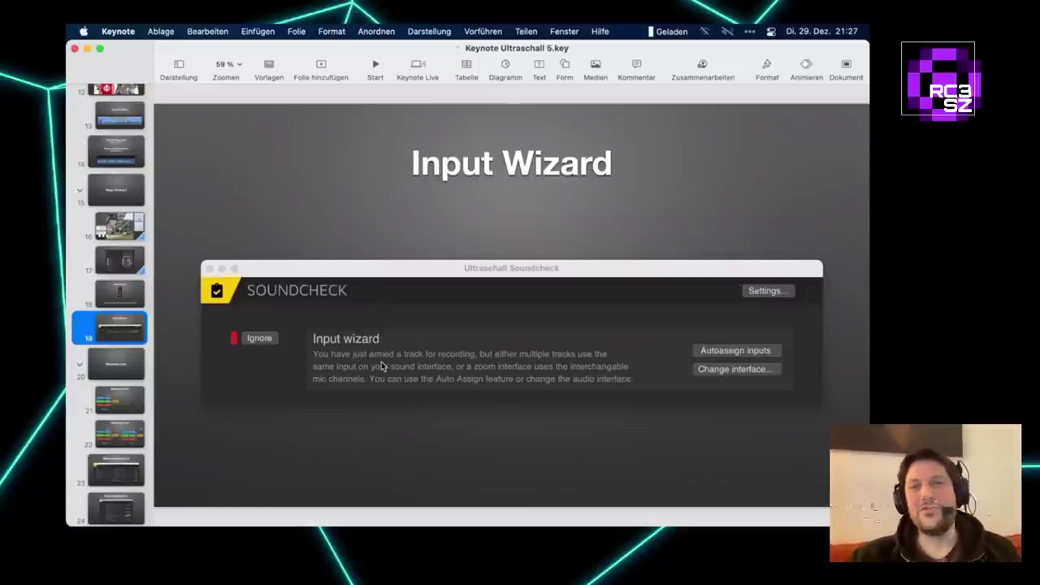
# Return to REAPER, add a second track below Test1, enlarge the mixer area to show the input selectors, and arm the new track.
pyautogui.press('super+Tab')
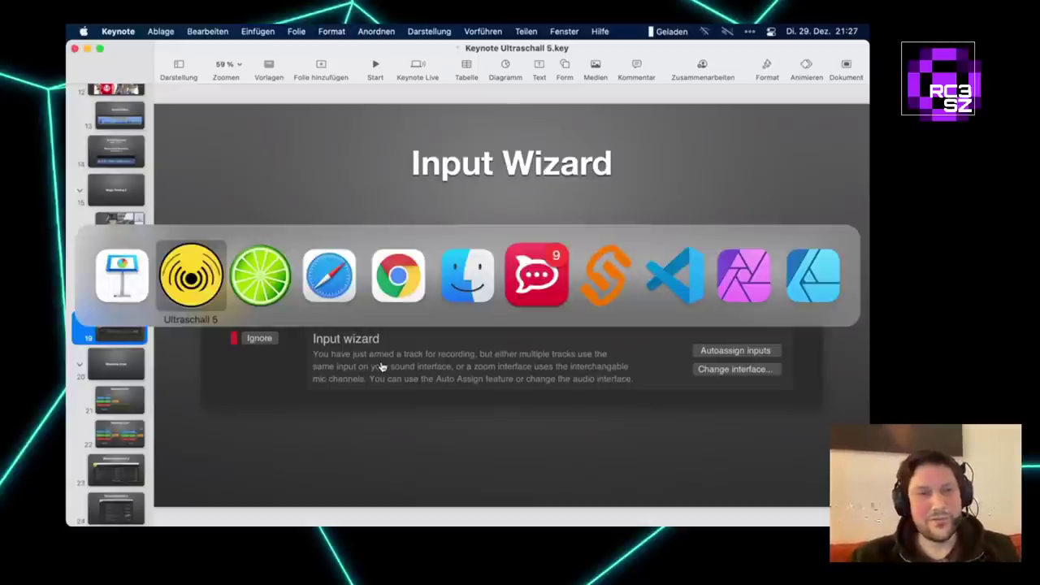
pyautogui.doubleClick(198, 228)
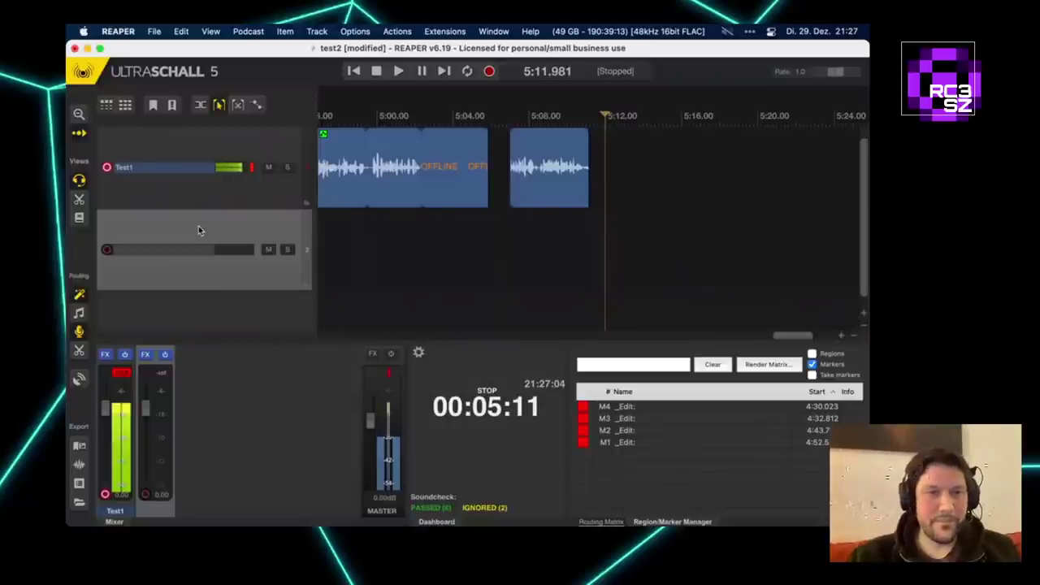
pyautogui.moveTo(235, 342); pyautogui.dragTo(236, 296)
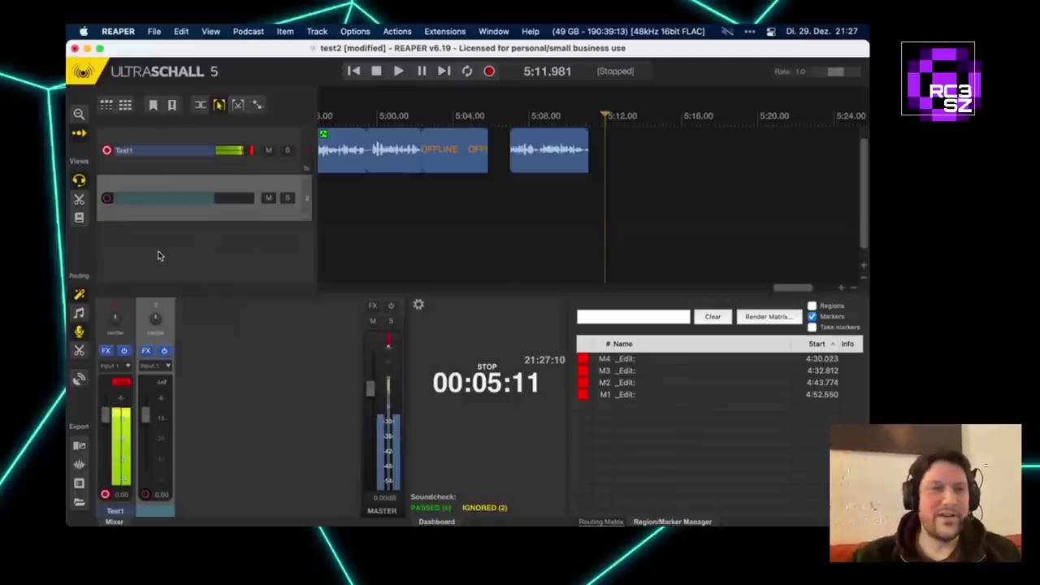
pyautogui.click(107, 199)
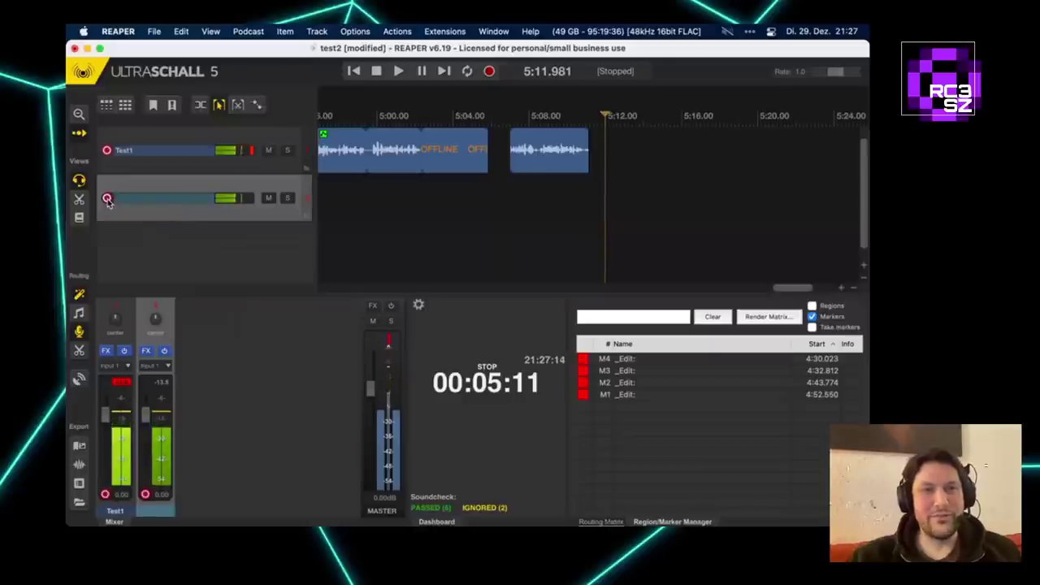
# Open the ignored Soundcheck items and re-check the Input wizard.
pyautogui.click(484, 507)
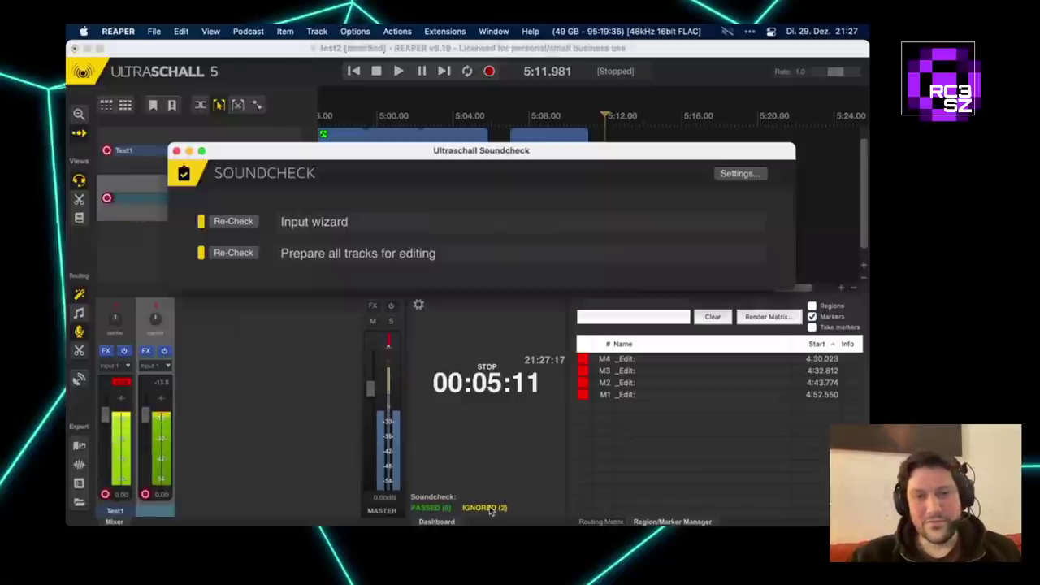
pyautogui.click(243, 222)
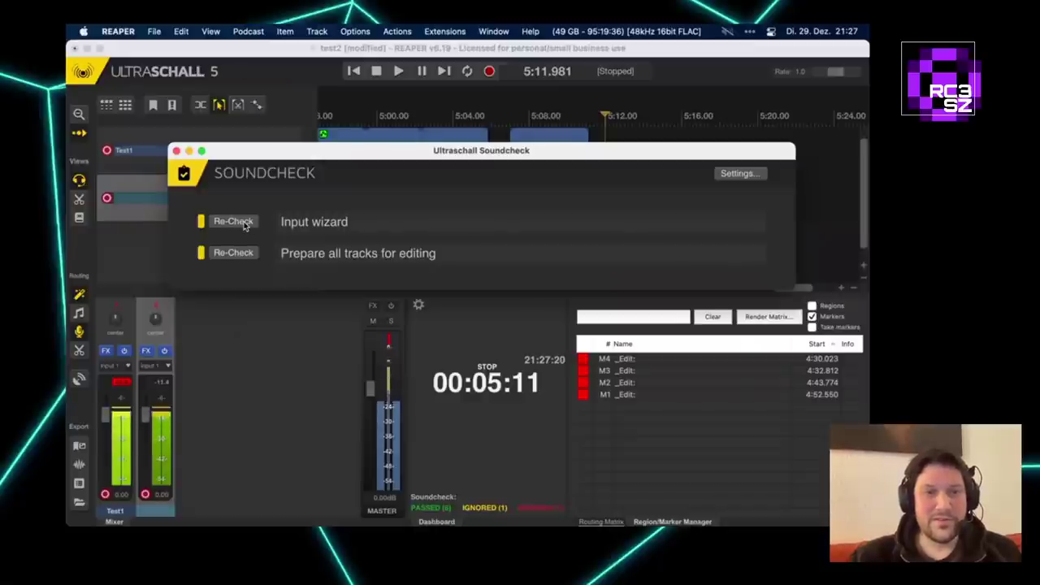